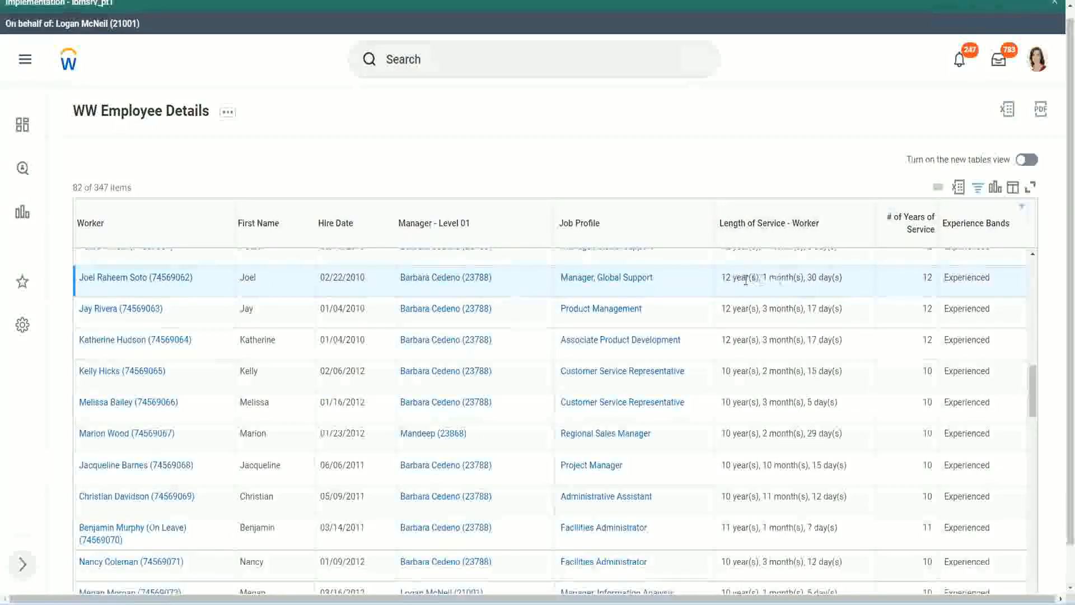
- Compare the Length of Service - Worker text with the # of Years of Service value for several workers in the WW Employee Details report
left_click_drag(721, 277, 727, 277)
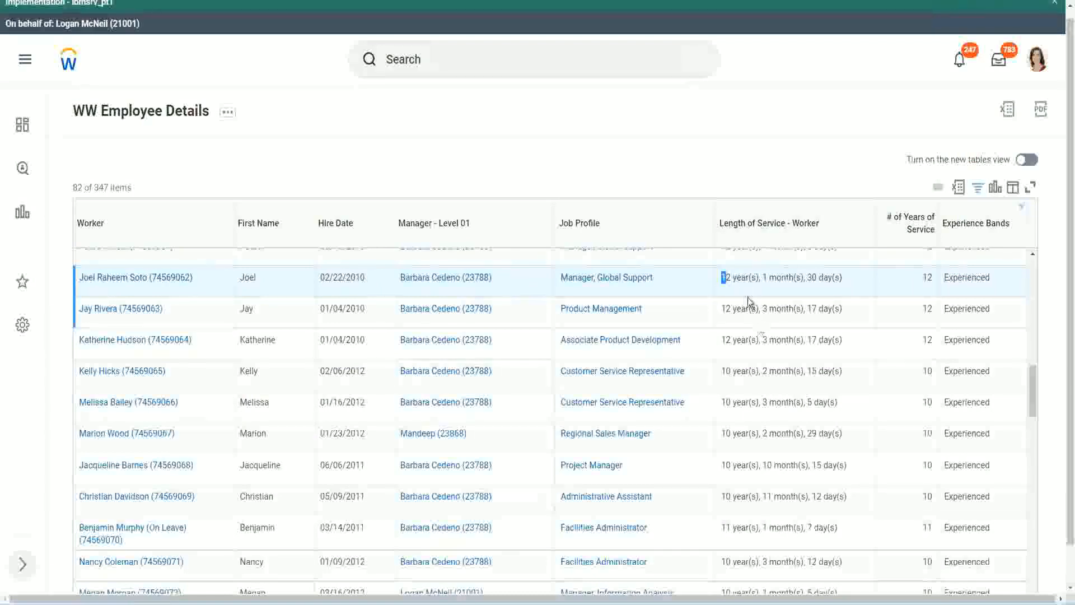
left_click(758, 278)
left_click_drag(720, 279, 823, 277)
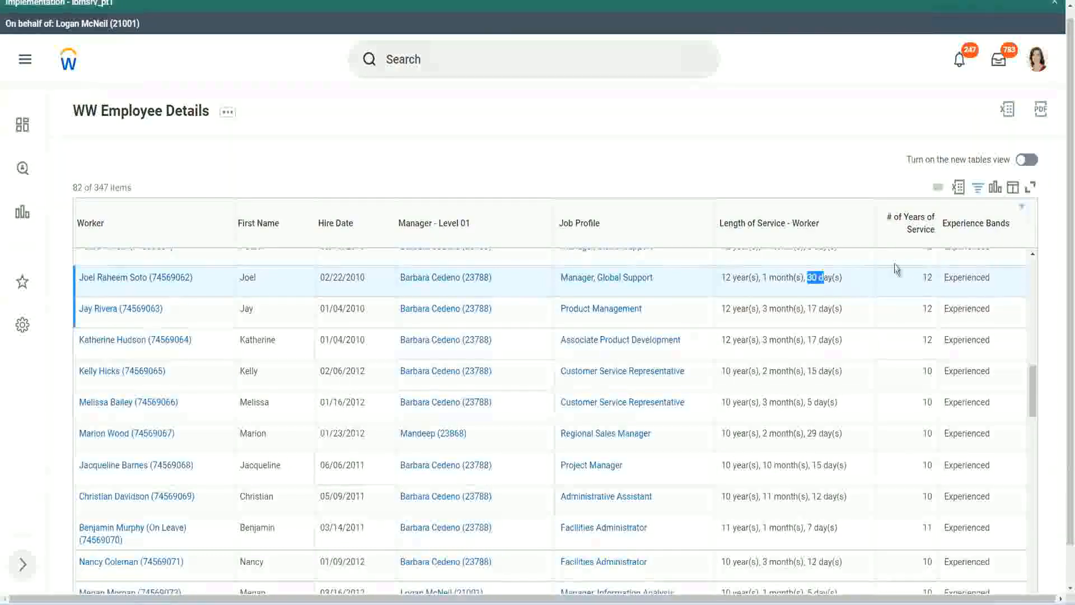
left_click(900, 290)
double_click(900, 290)
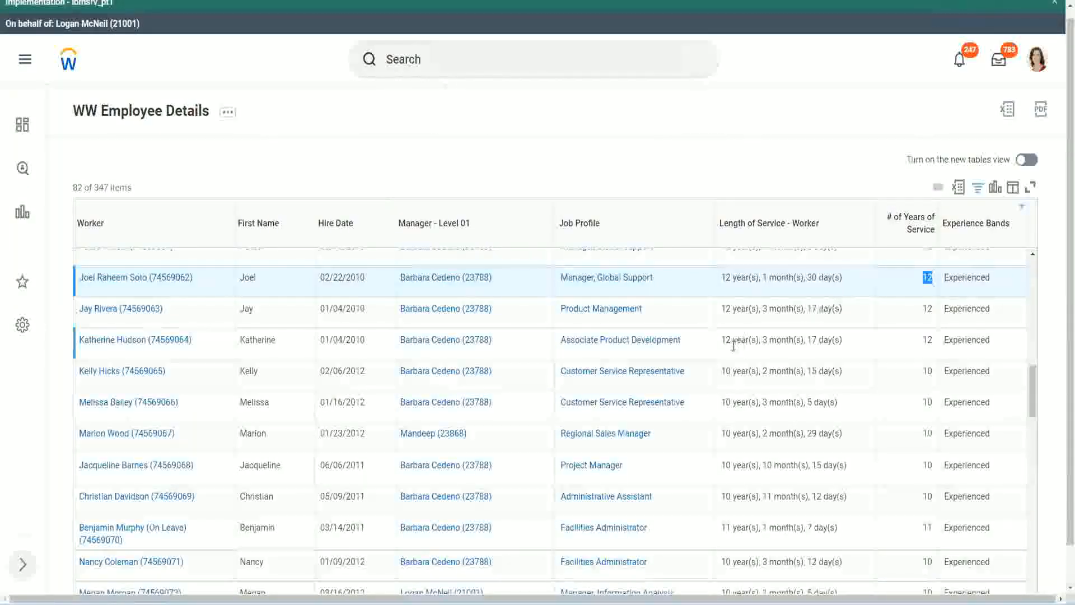
left_click(738, 497)
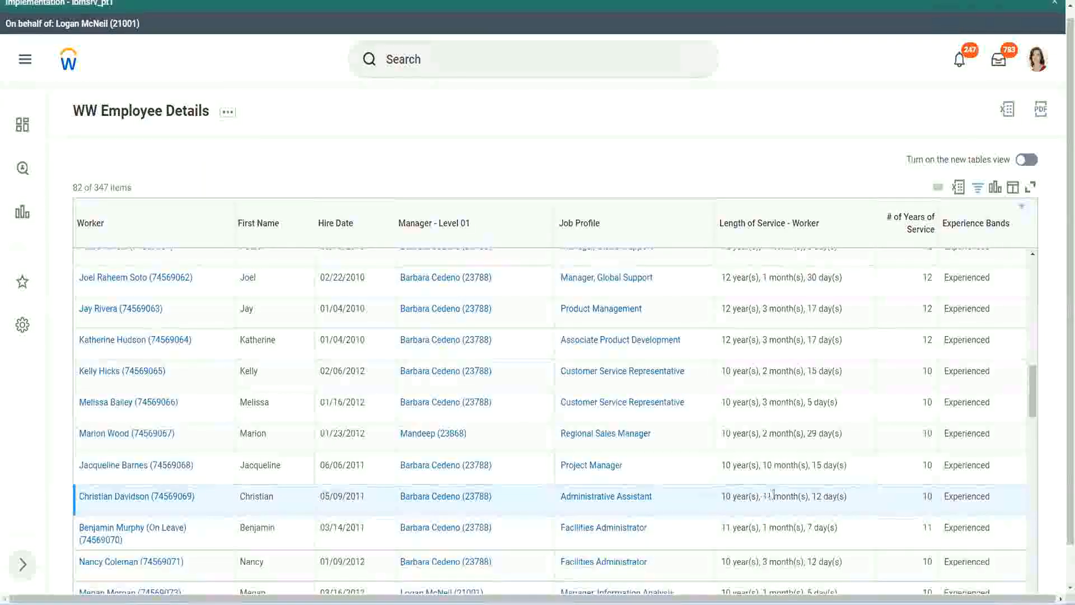
left_click_drag(764, 496, 823, 498)
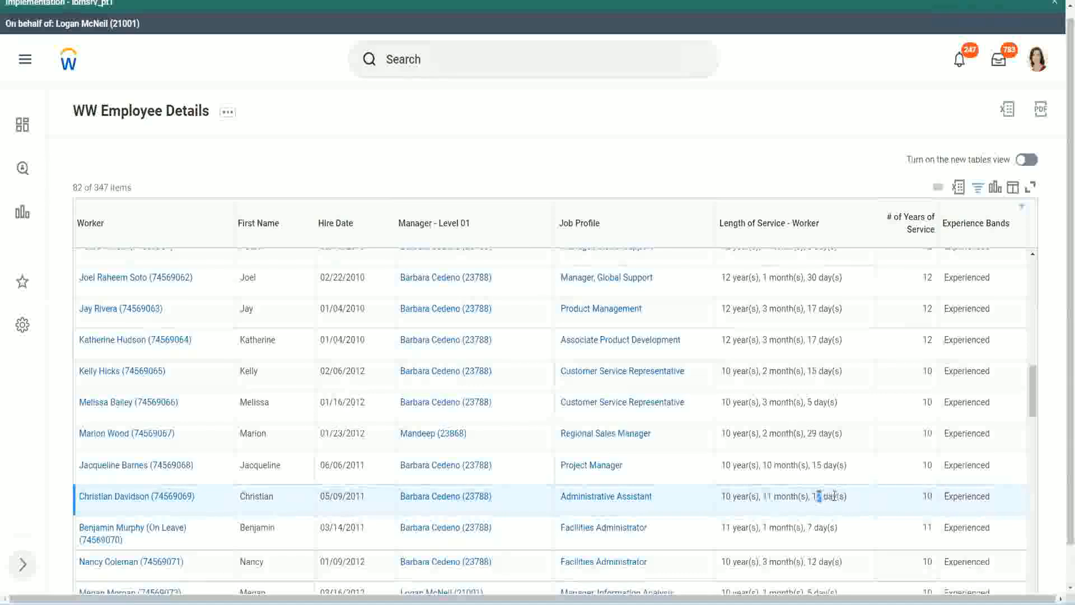
left_click(834, 496)
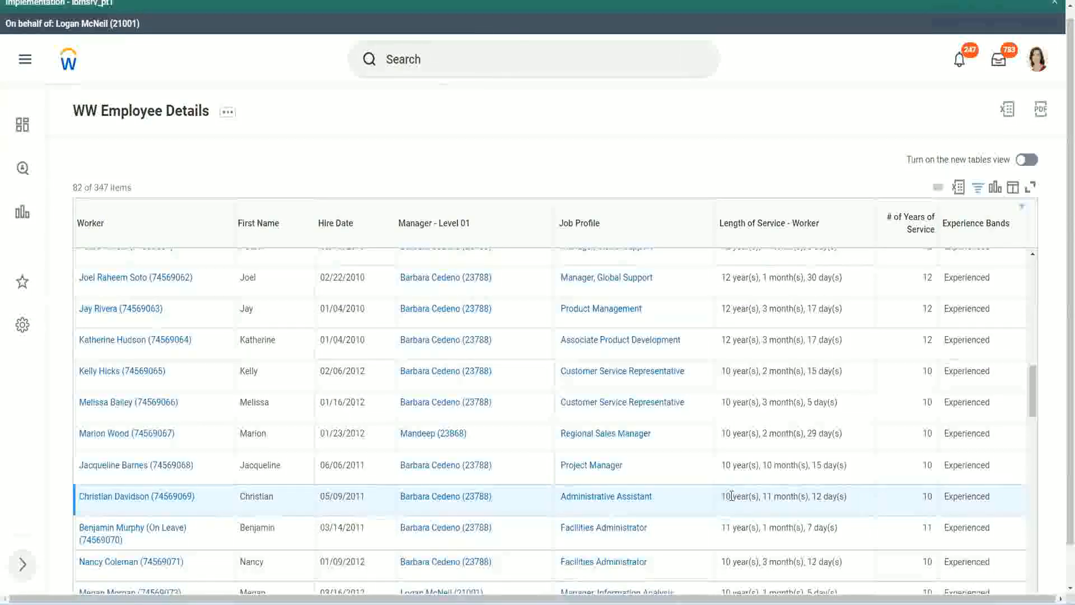
double_click(926, 496)
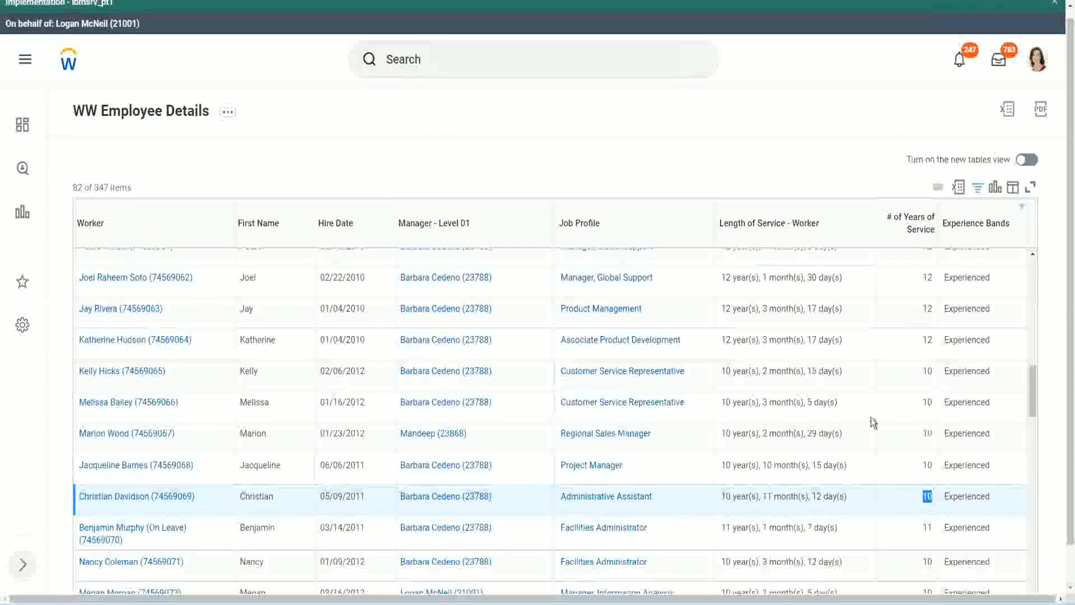
left_click(925, 352)
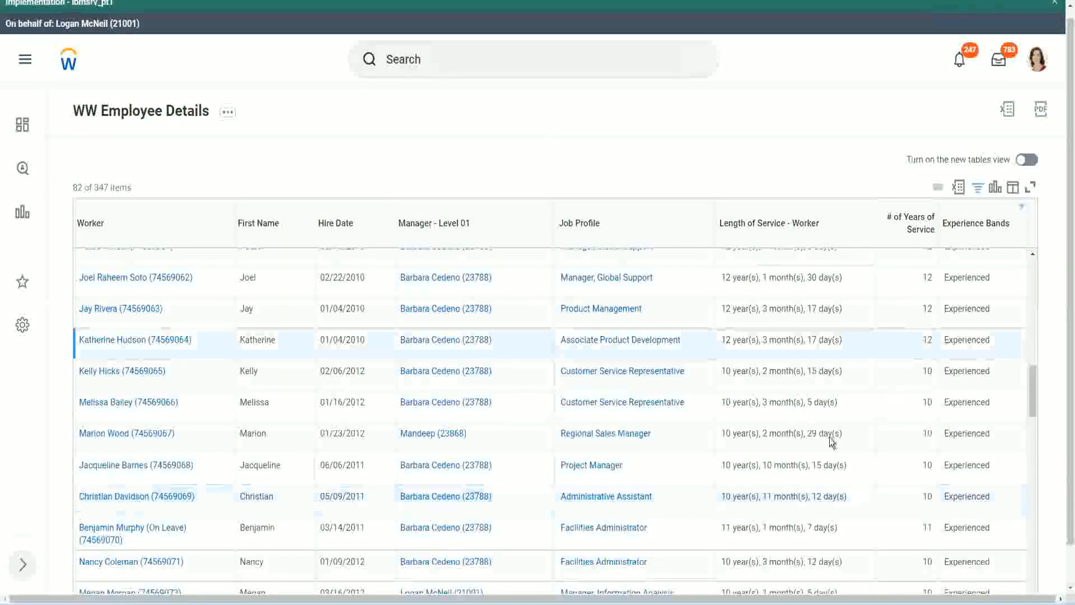
double_click(727, 495)
left_click(812, 493)
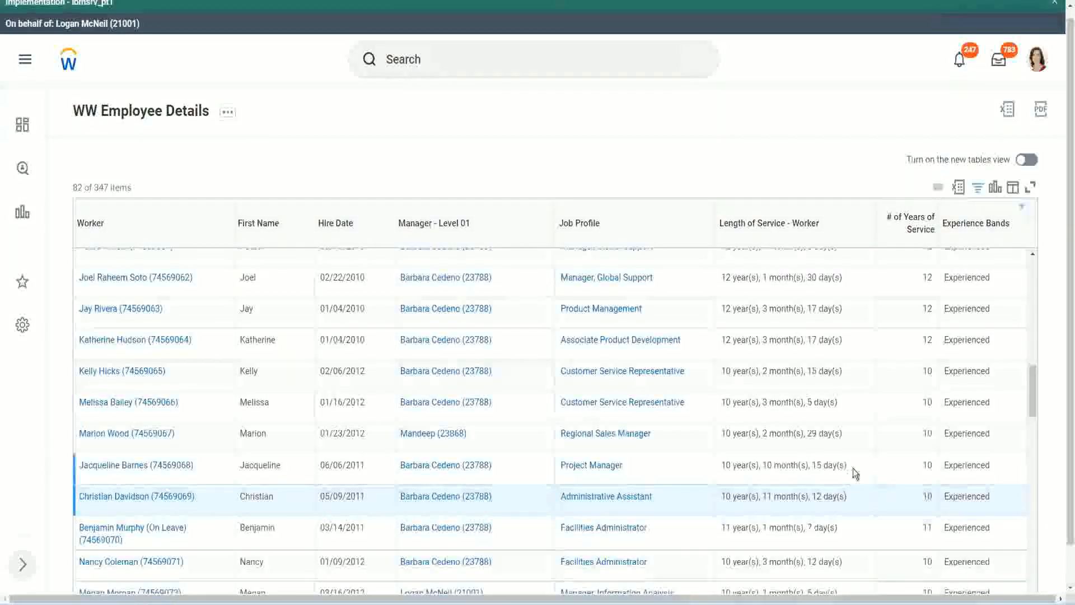
double_click(929, 277)
left_click_drag(721, 277, 857, 279)
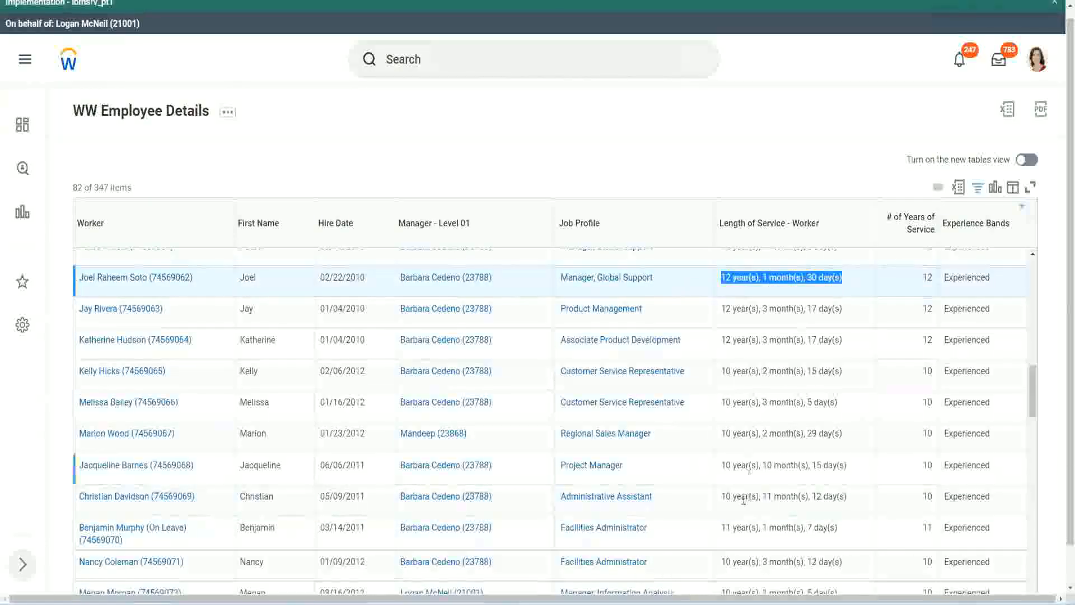
left_click(834, 495)
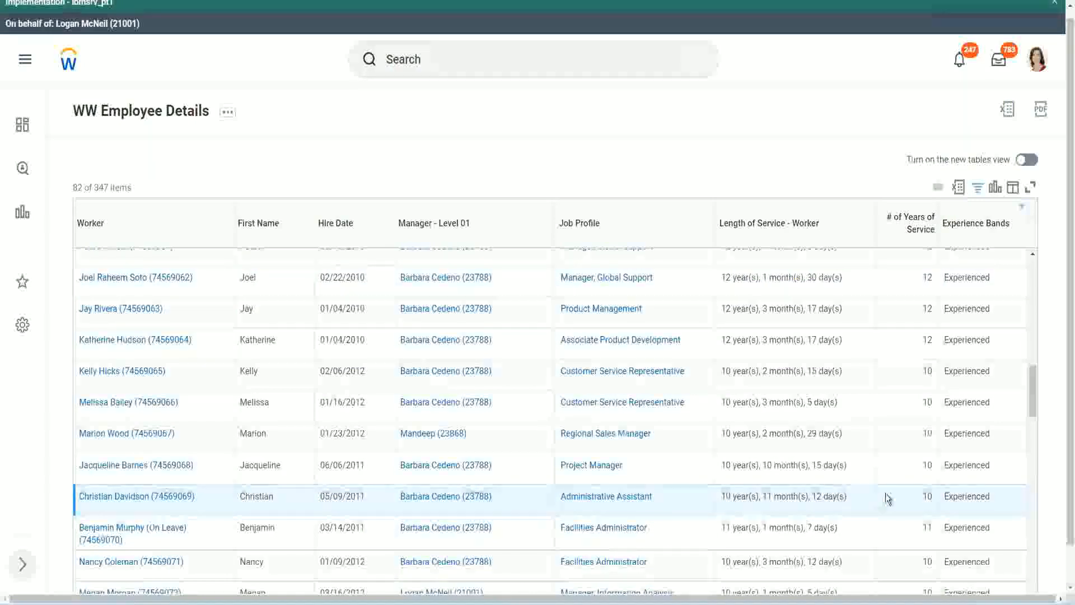
double_click(925, 495)
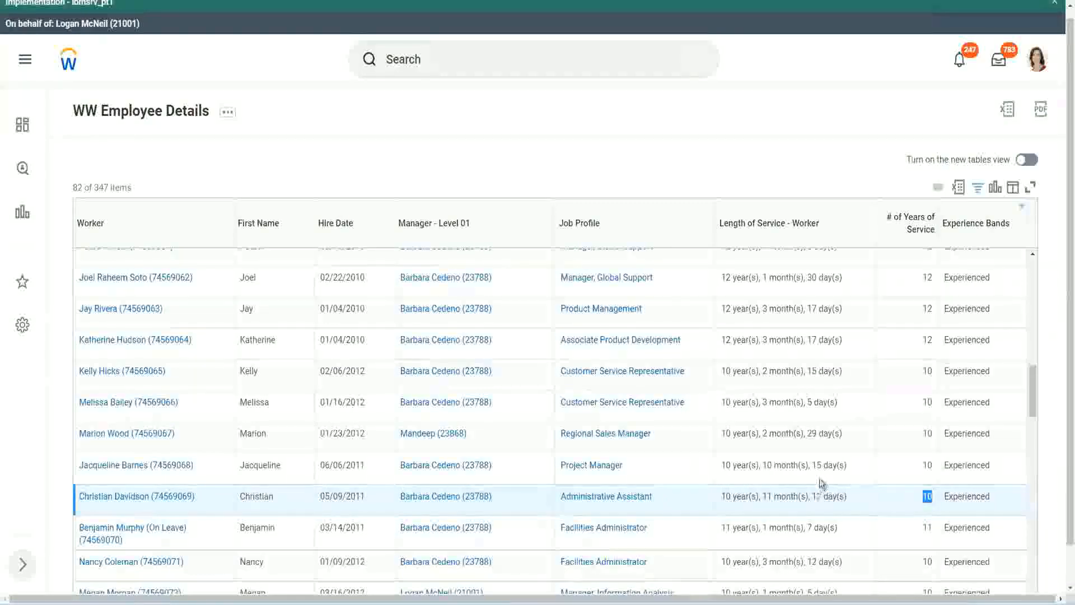
left_click(888, 499)
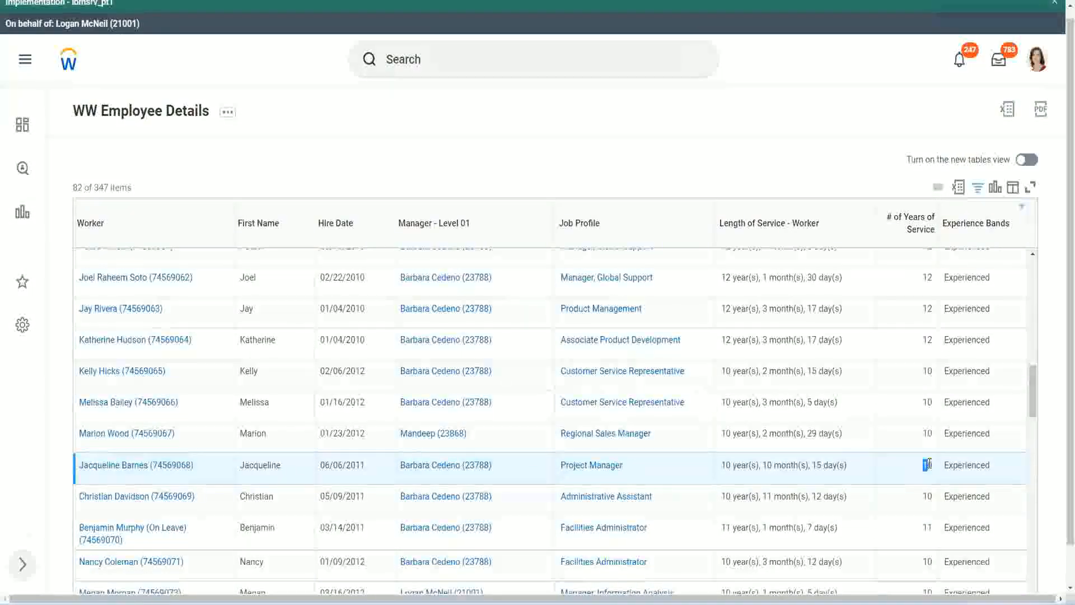
double_click(768, 465)
left_click(803, 465)
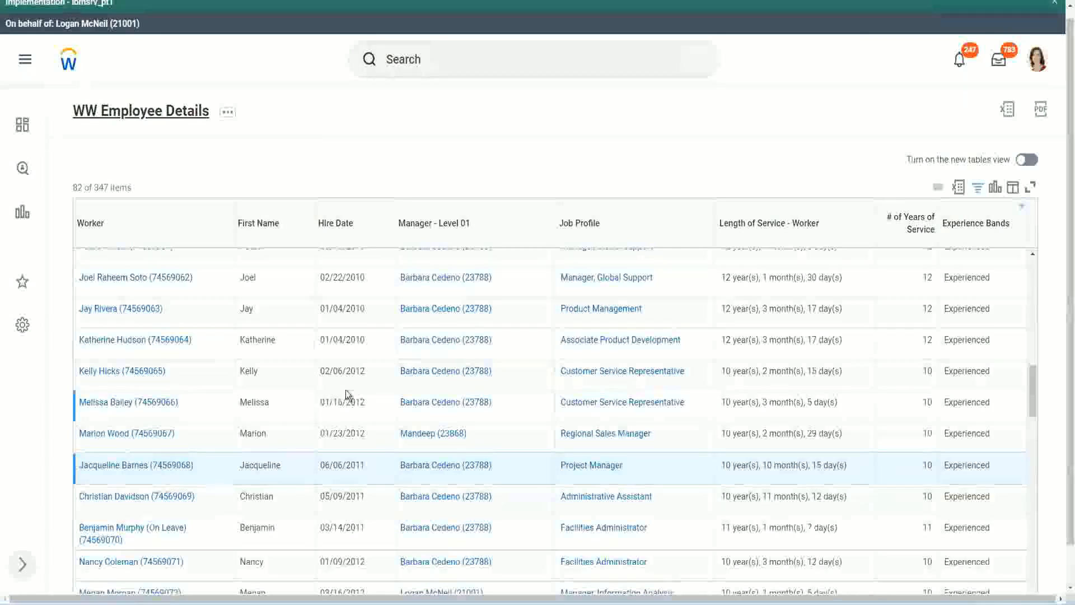
- Open the calculated field behind the report's Experience Bands column and examine its conditions and return values
scroll(348, 395, "down", 5)
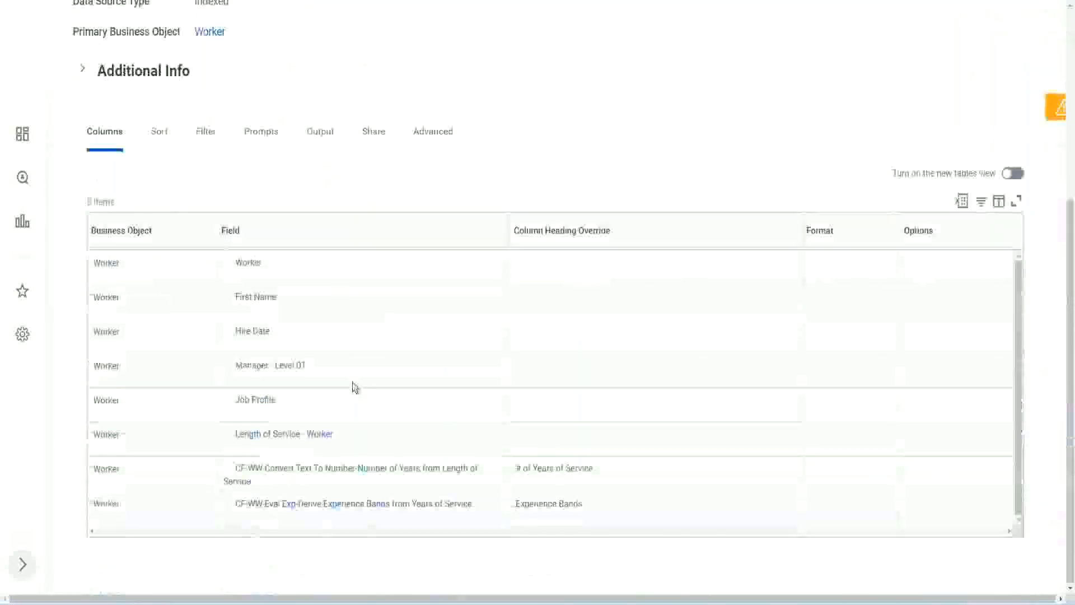
right_click(292, 510)
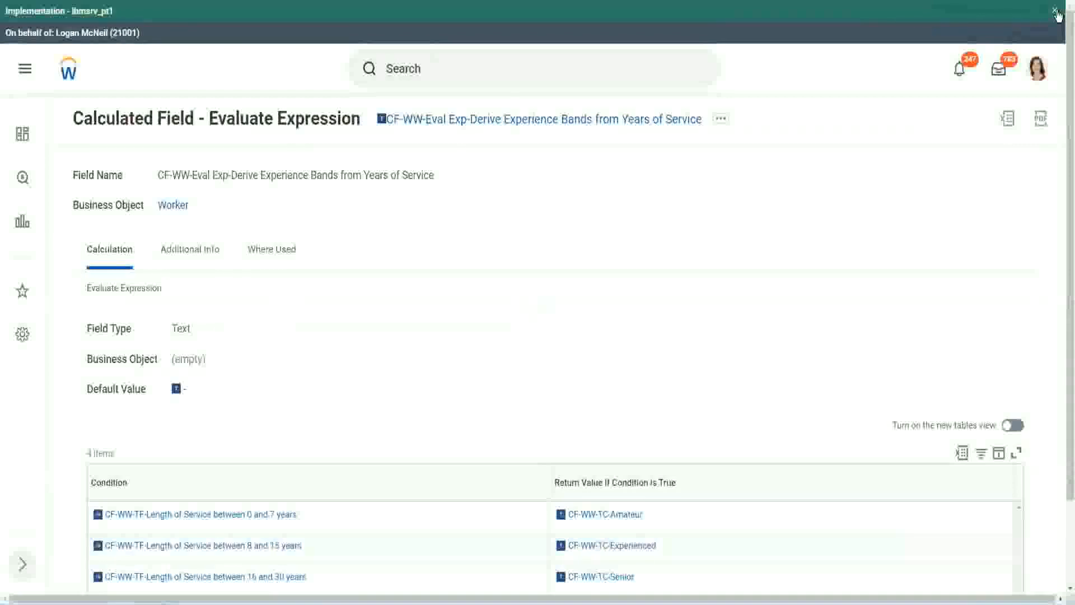
left_click(1056, 12)
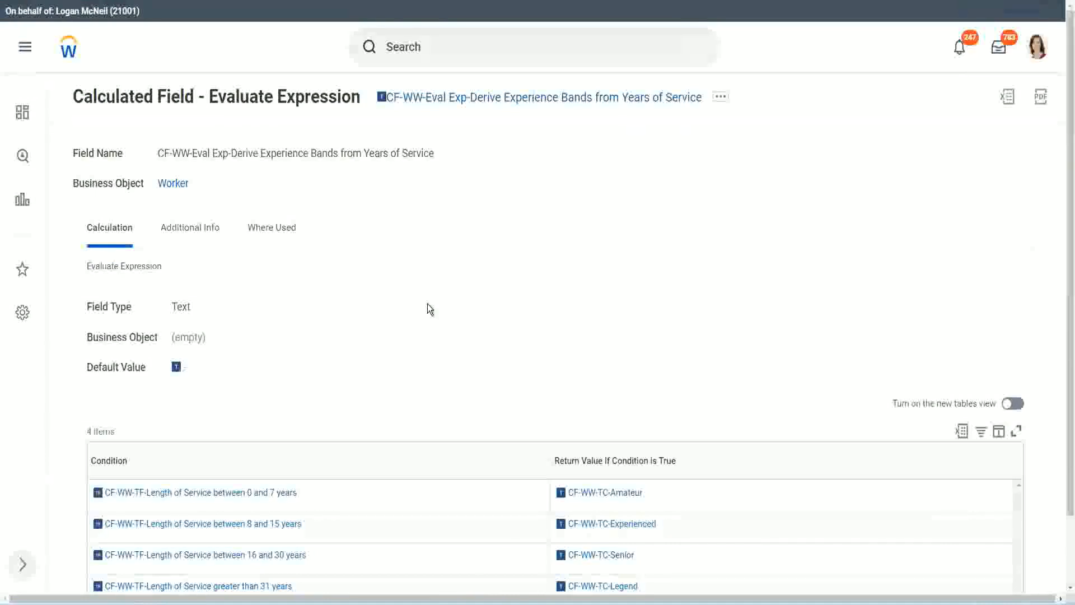
scroll(451, 304, "down", 2)
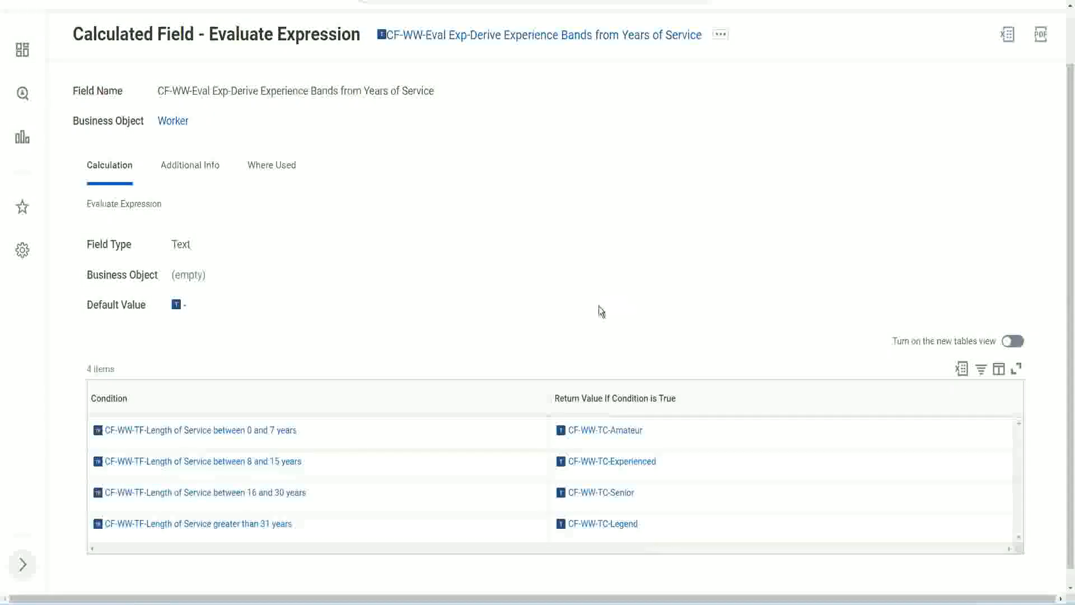
left_click(487, 395)
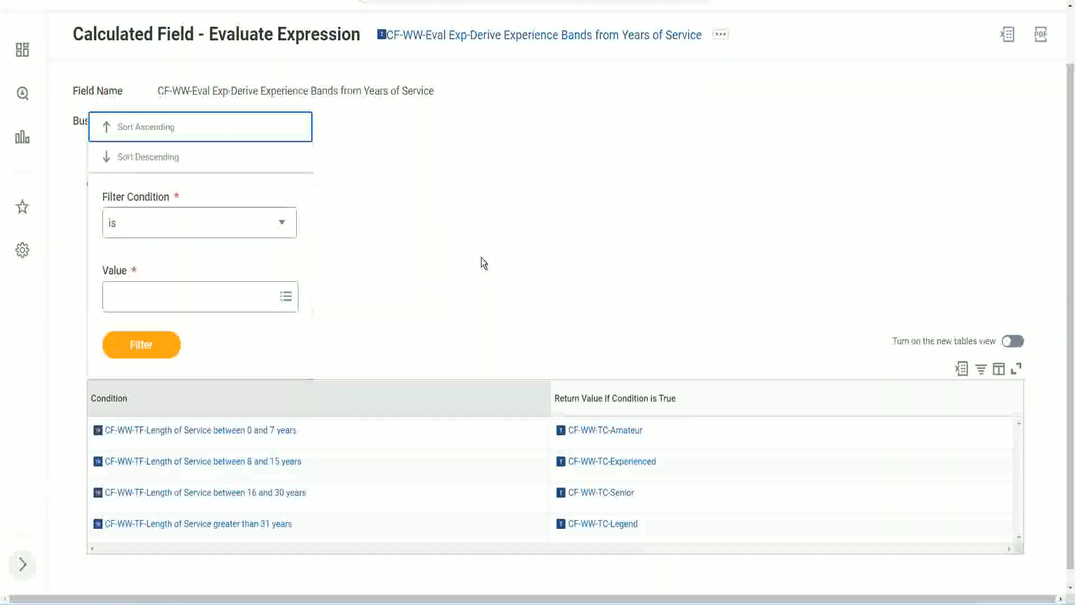
left_click(484, 263)
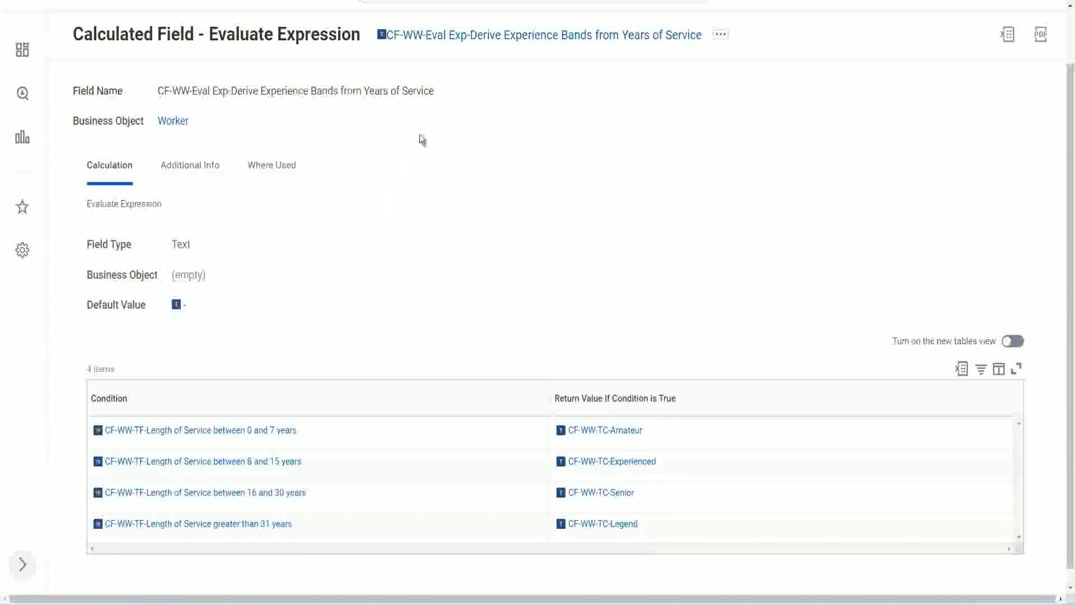
- Copy the name of the Evaluate Expression calculated field and open the Create Calculated Field task
right_click(473, 41)
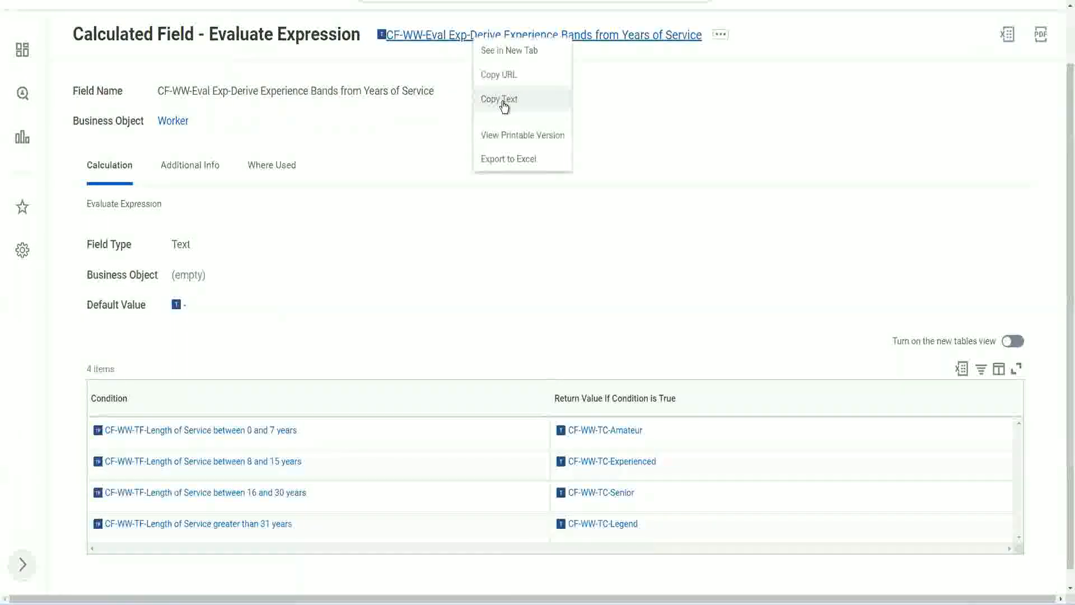
left_click(504, 104)
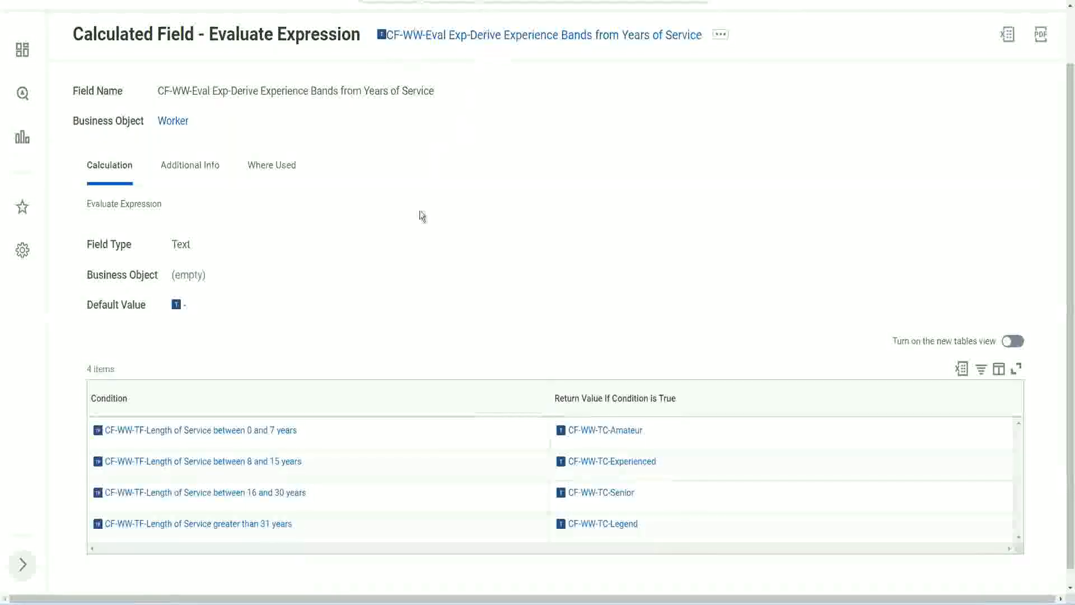
scroll(417, 223, "up", 1)
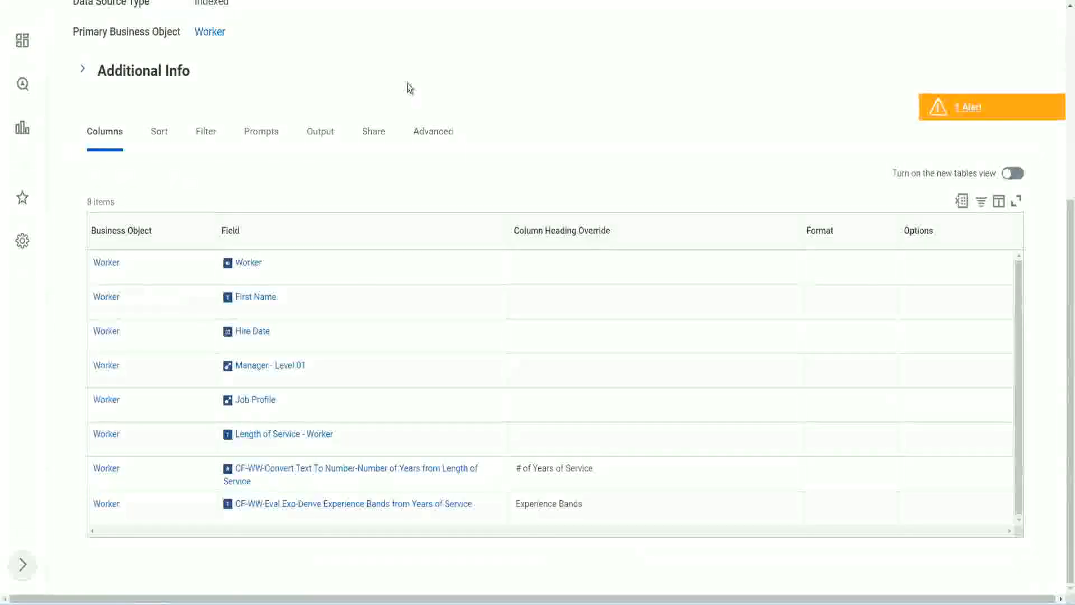
scroll(435, 70, "up", 5)
left_click(436, 68)
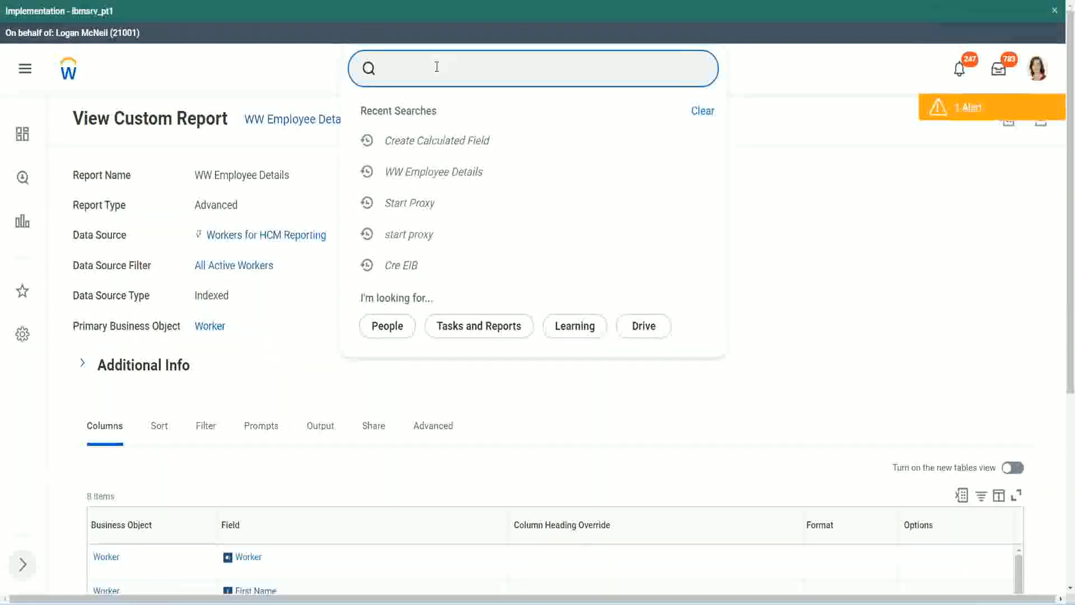
type("create cal field")
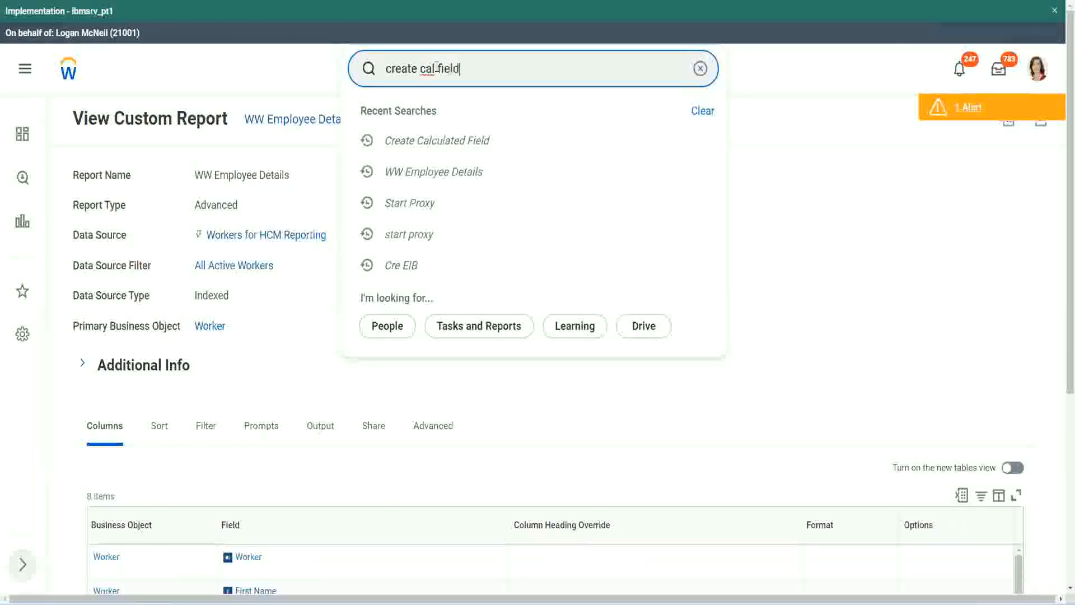
left_click(449, 116)
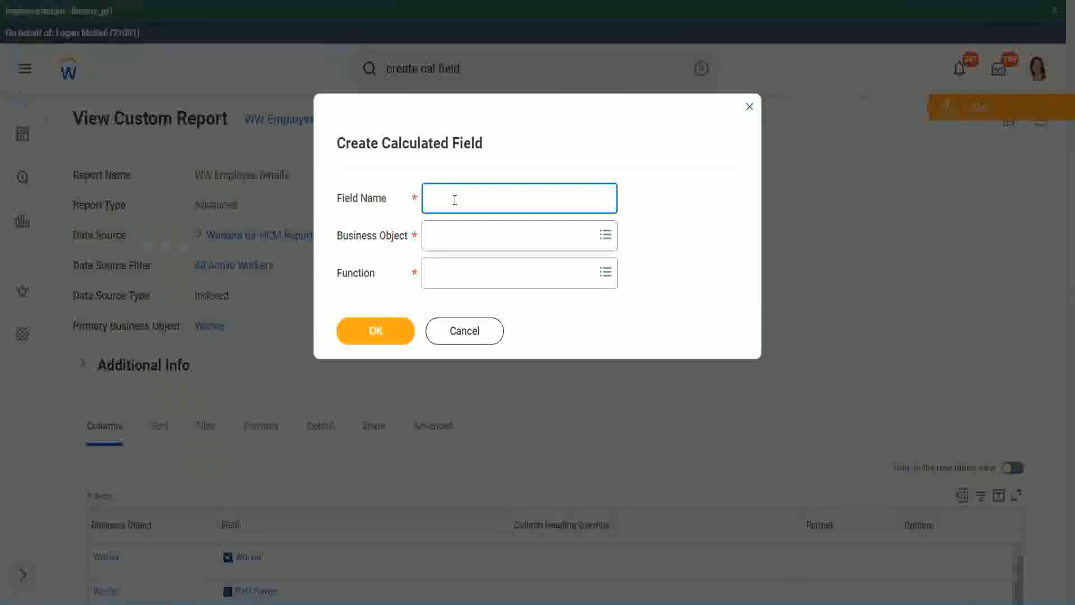
- Paste the copied name as the new calculated field's name and insert "Bands" after "CF-WW-Eval Exp"
key("ctrl+v")
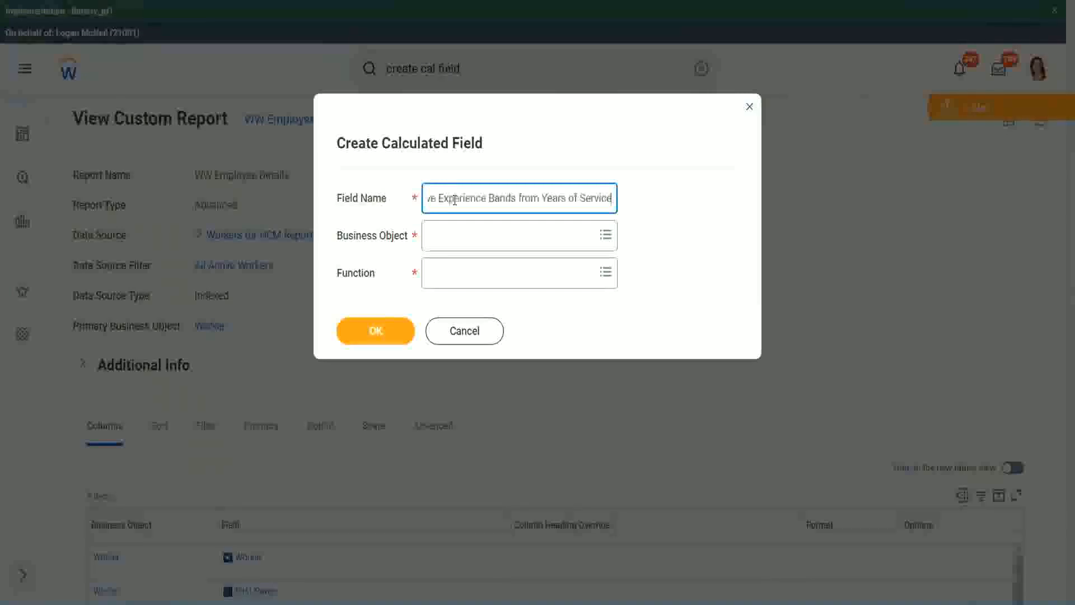
left_click_drag(486, 197, 391, 182)
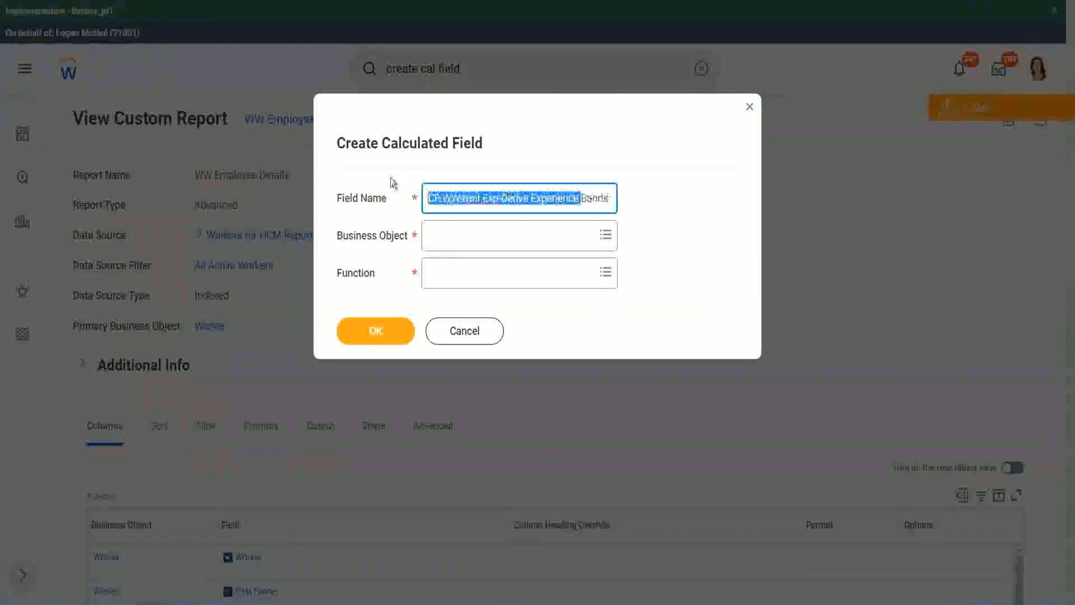
left_click(480, 197)
double_click(490, 200)
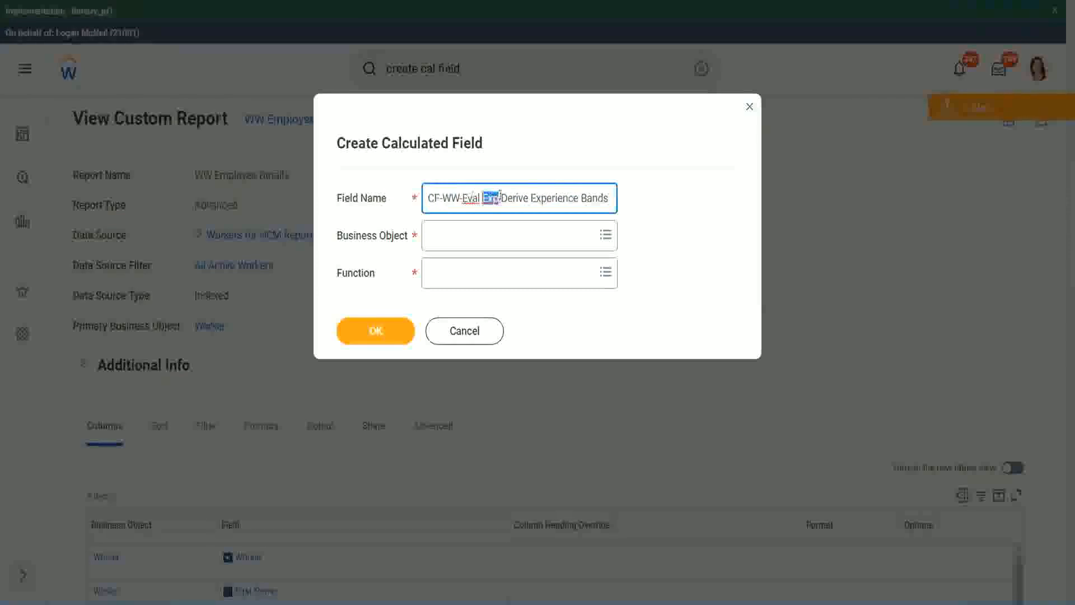
left_click(499, 200)
type("bands")
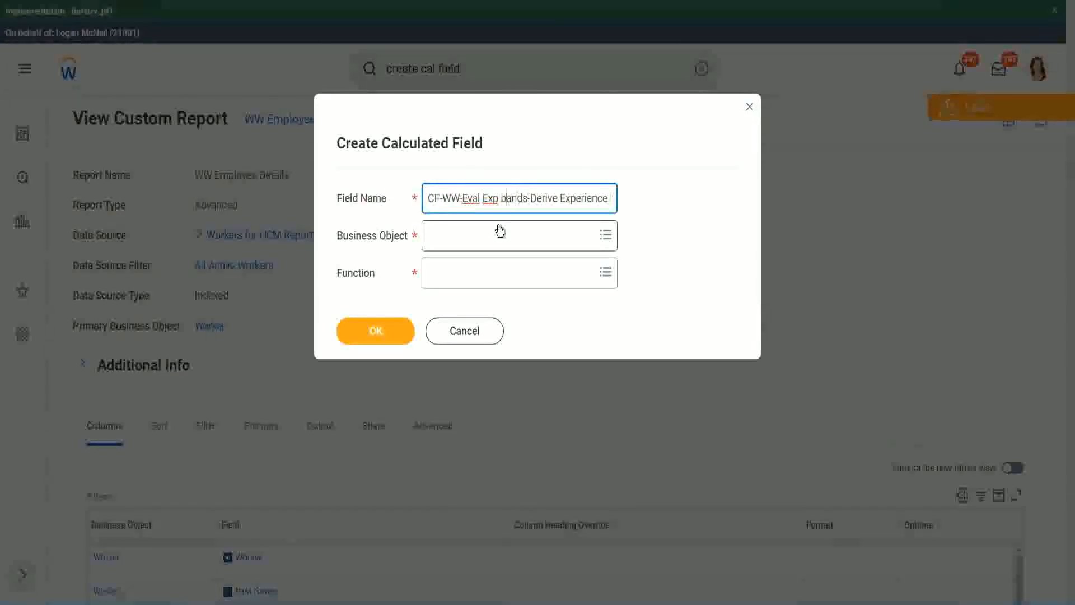
key("Left")
key("Left")
key("Left")
key("Left")
key("BackSpace")
type("B")
key("Right")
key("Right")
key("Right")
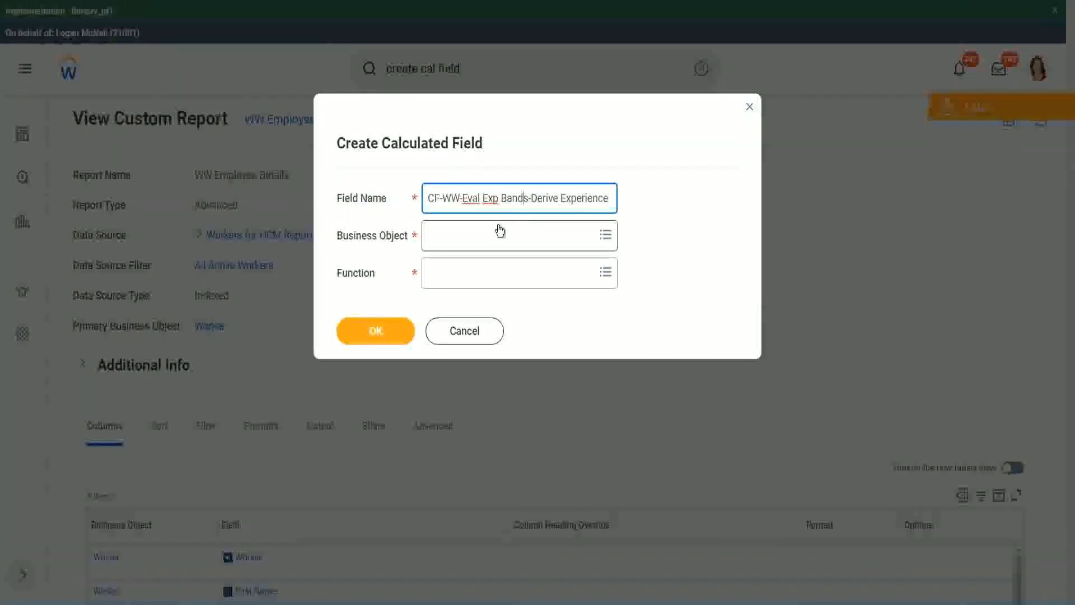
- Replace "Derive" with "Determine" so the field name reads "CF-WW-Eval Exp Bands-Determine Experience Bands from Years of Service"
key("End")
type("Bands from Years of")
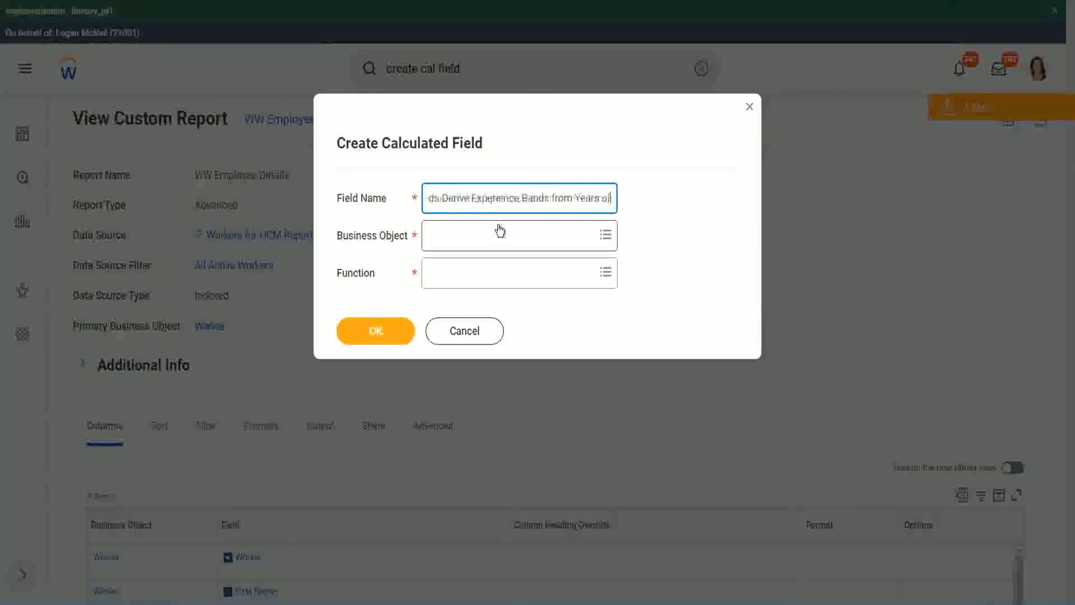
key("Left")
key("Left")
key("Left")
key("Left")
key("Left")
key("Left")
key("Left")
key("Left")
key("Left")
key("Left")
key("Left")
key("Left")
key("Left")
key("Left")
key("Left")
key("Left")
key("Left")
key("Left")
key("Left")
key("Left")
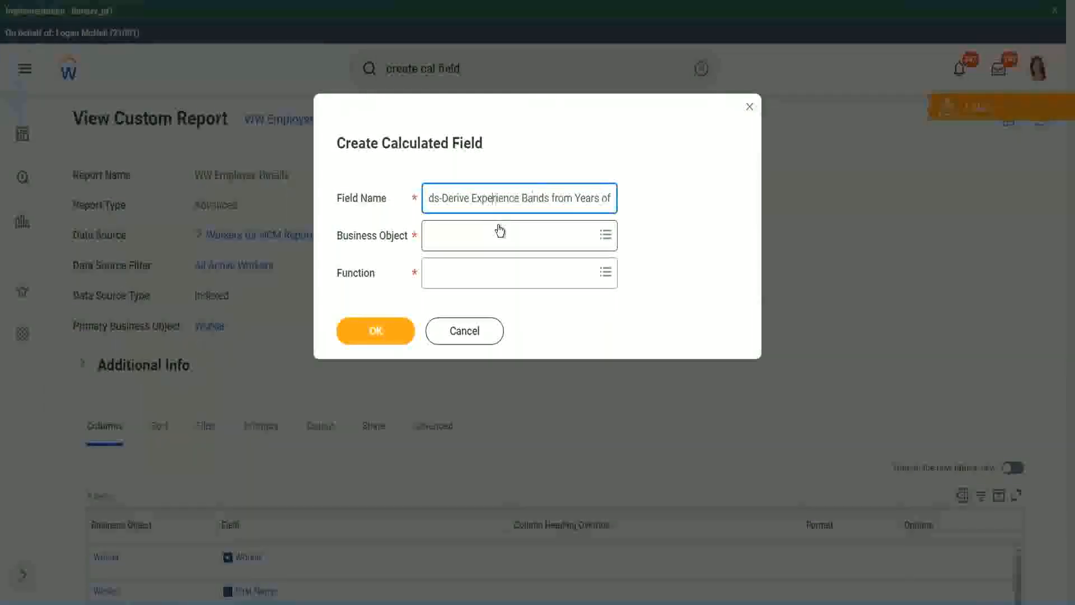
key("Left")
key("Left")
key("shift+Left")
key("shift+Left")
key("shift+Left")
key("shift+Left")
key("shift+Left")
key("shift+Left")
type("Determine")
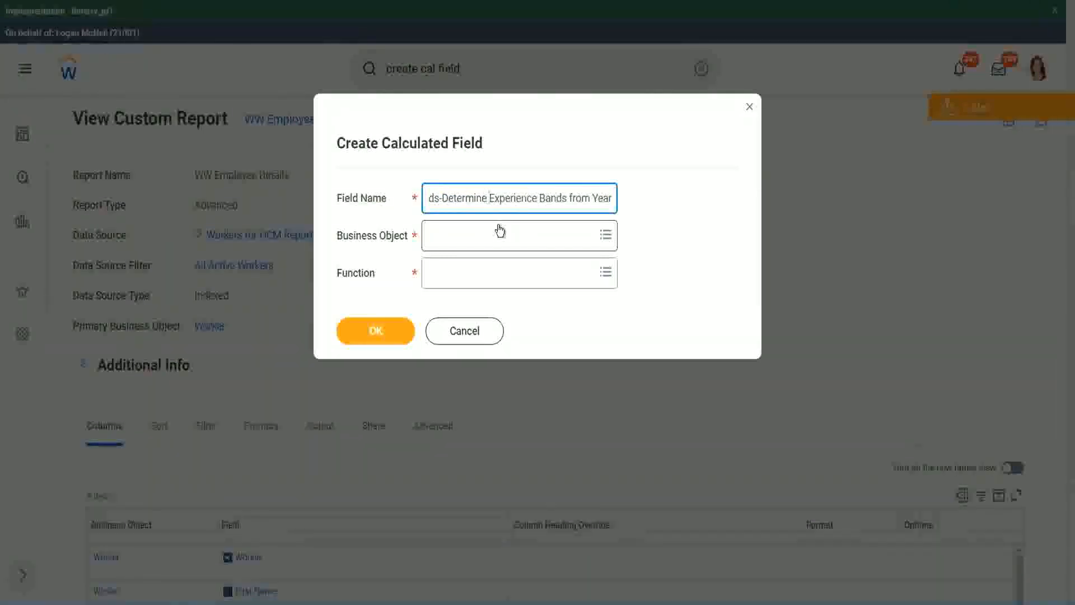
key("End")
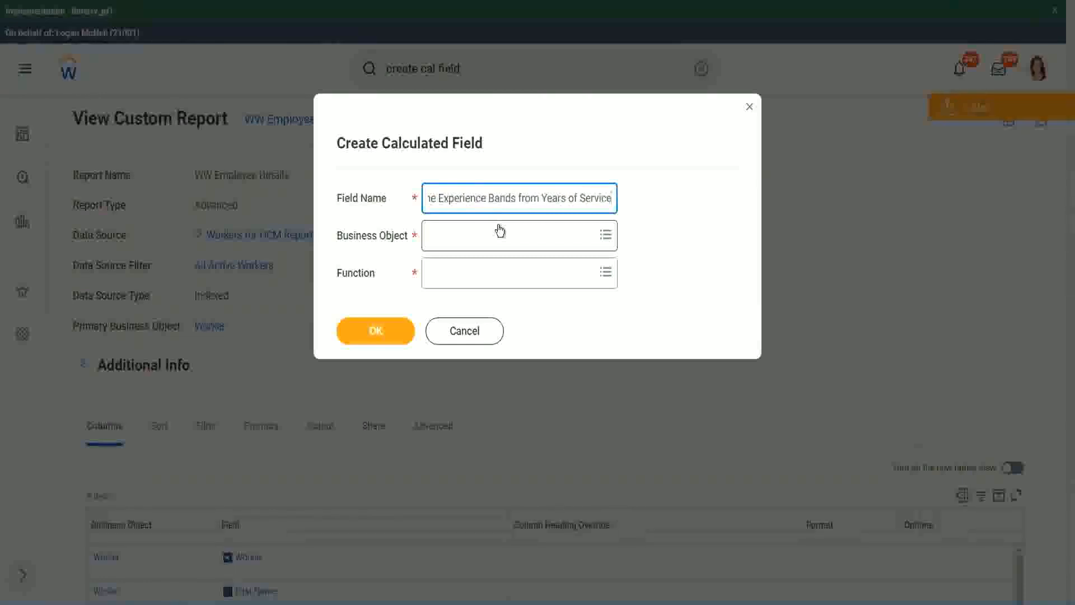
- Set the new calculated field's business object to Worker and its function to Evaluate Expression Band
left_click(479, 237)
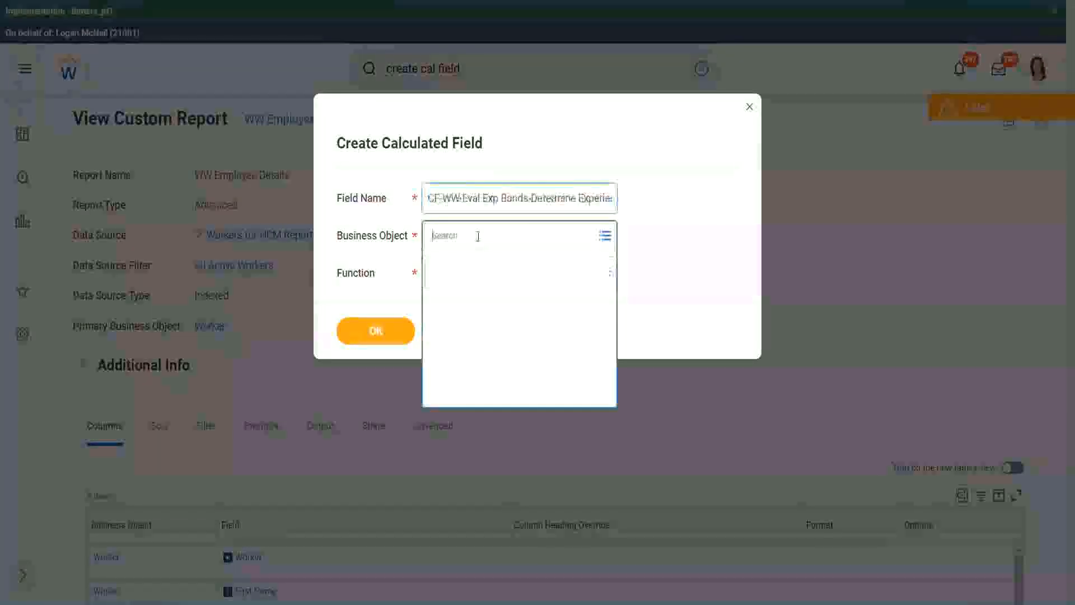
type("worker")
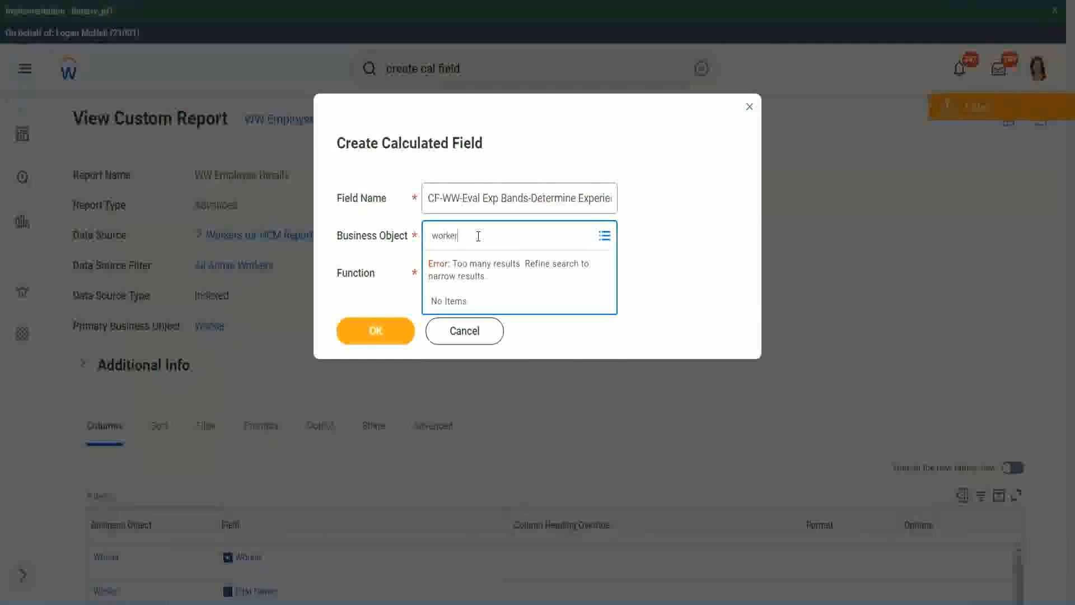
key("Return")
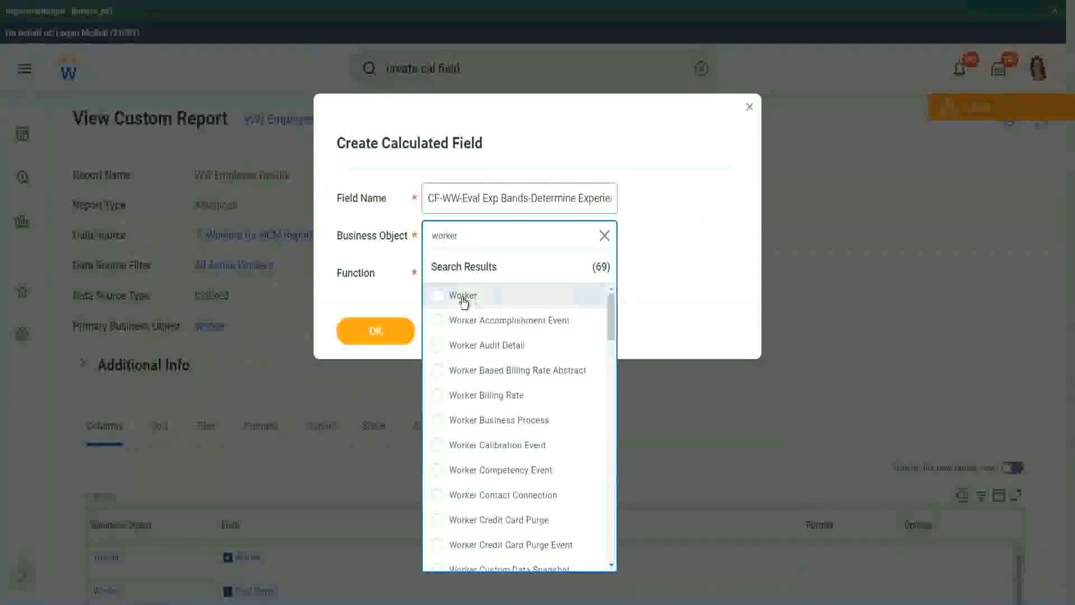
left_click(464, 297)
left_click(455, 271)
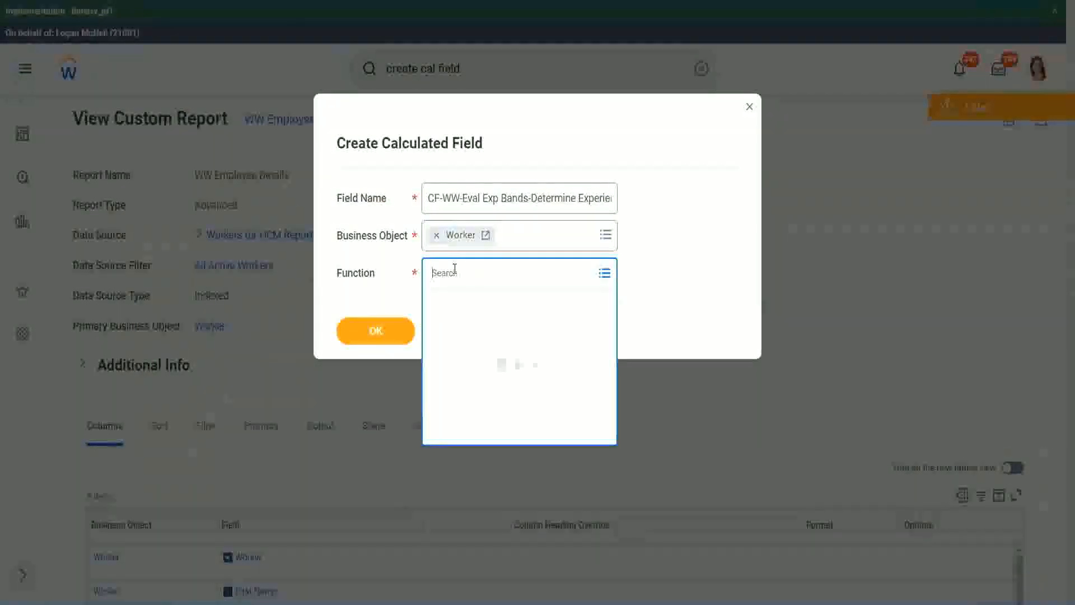
type("eval exp")
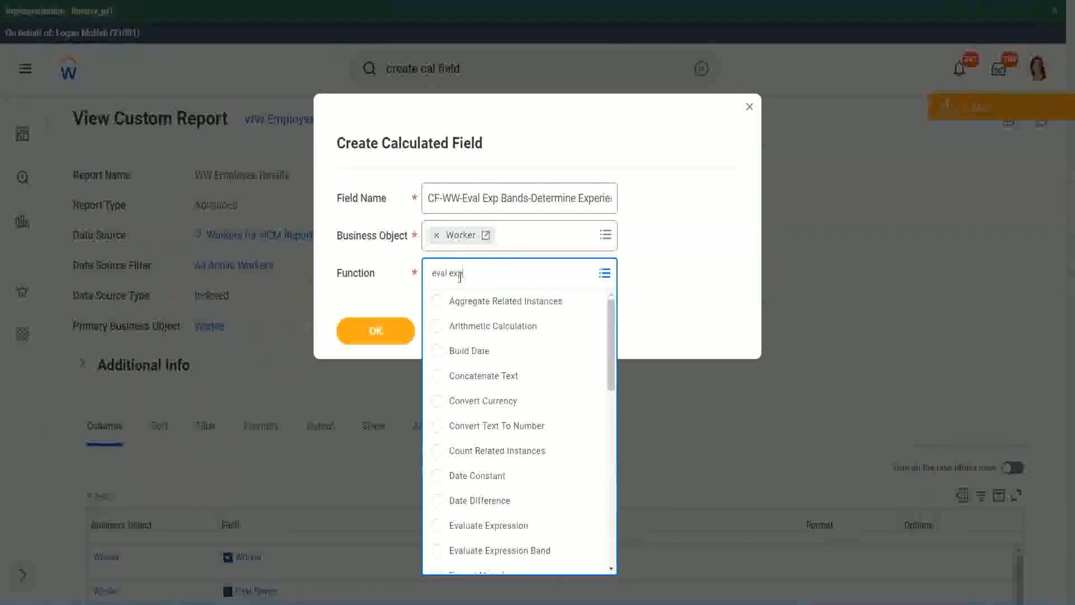
key("Return")
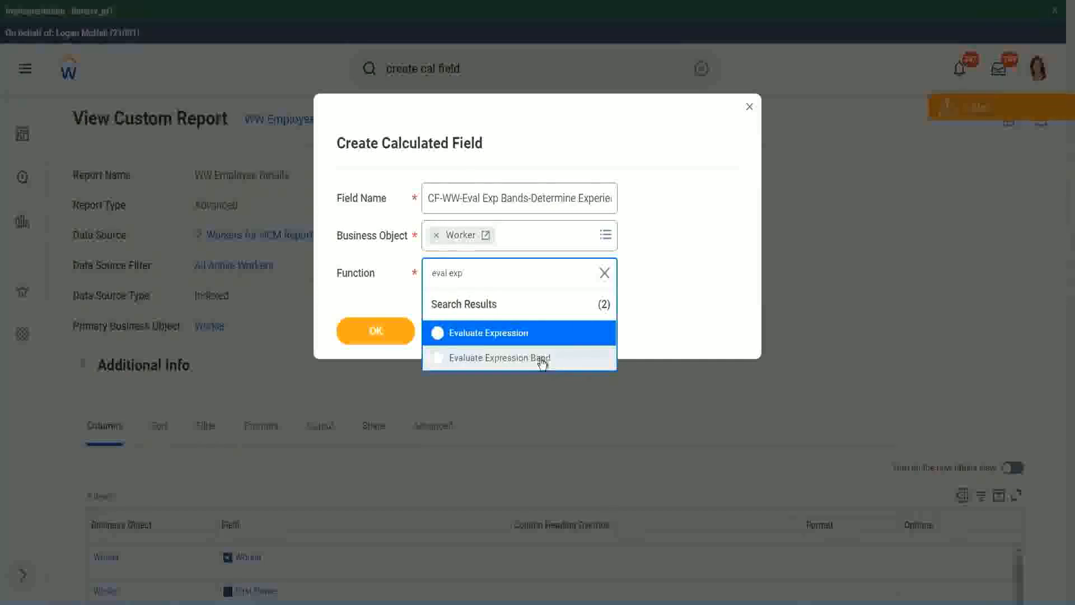
left_click(542, 363)
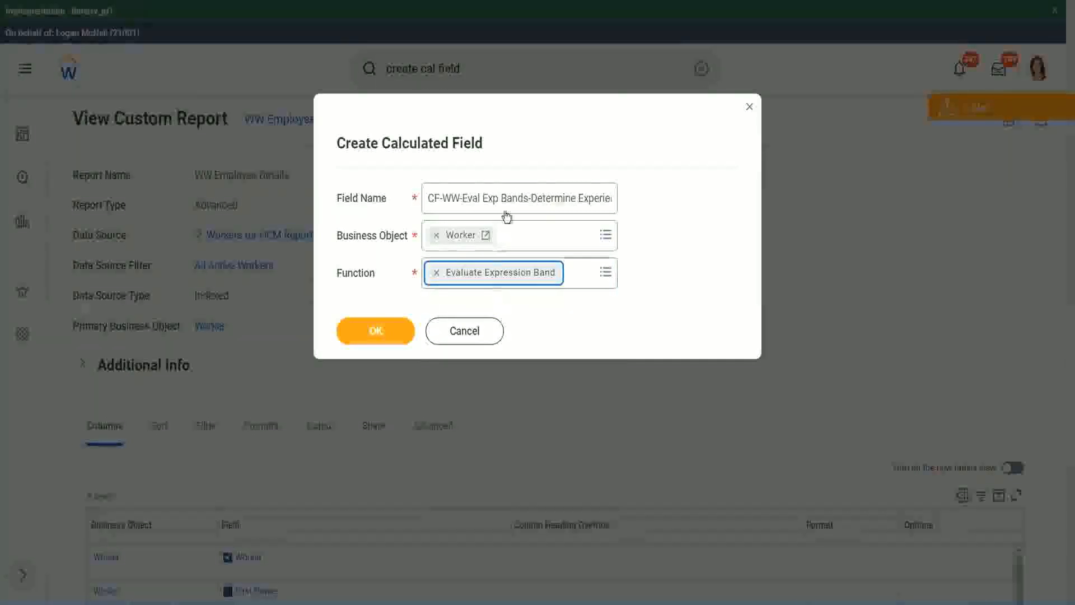
- Change "Eval Exp Bands" to "Eval Exp Band" in the field name and proceed to the calculation setup
left_click(527, 198)
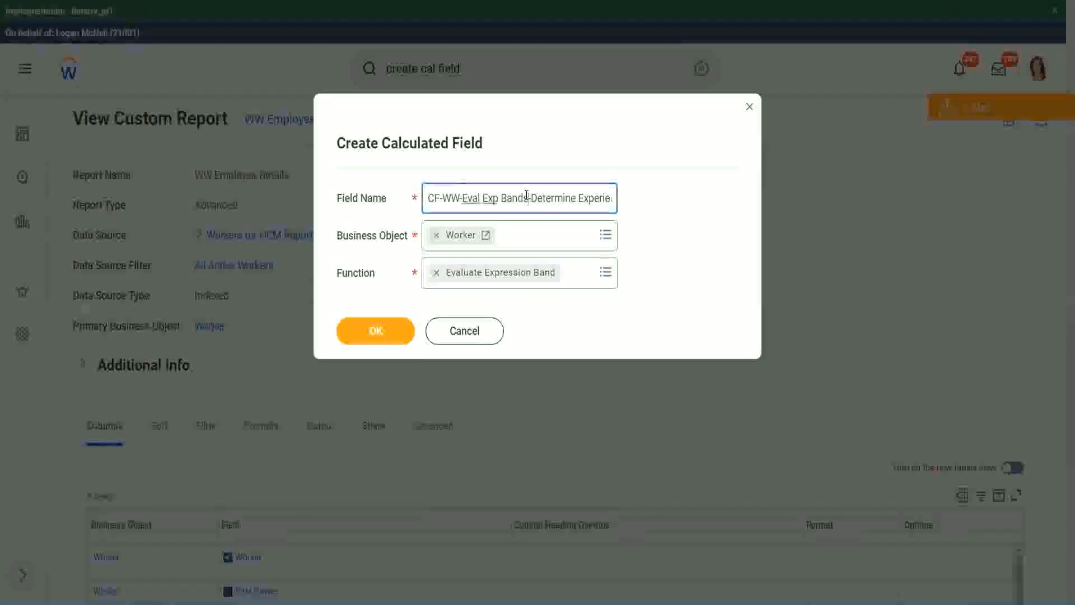
key("BackSpace")
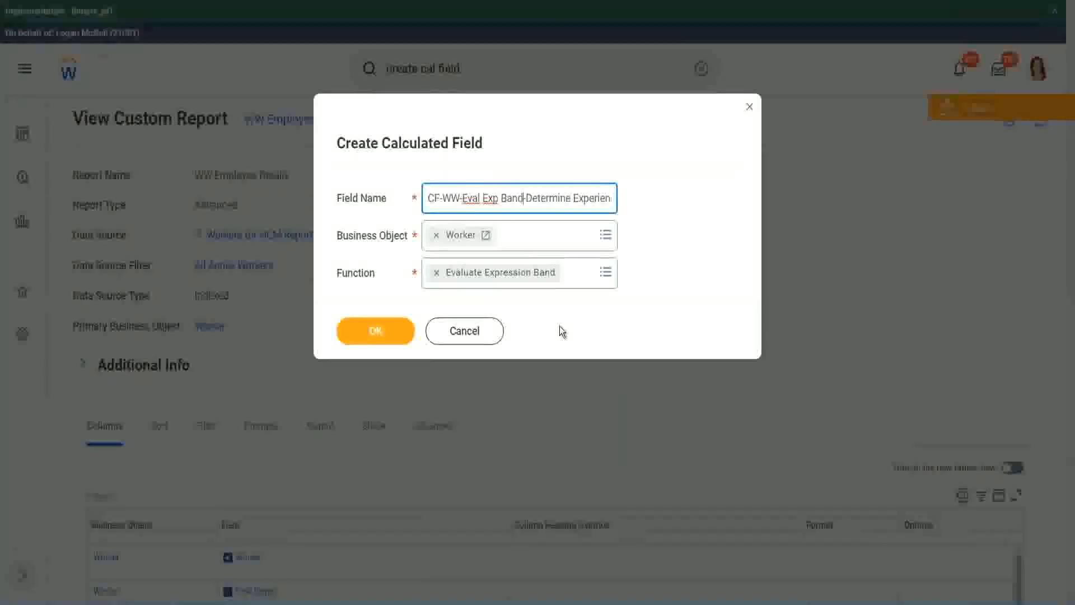
left_click(380, 332)
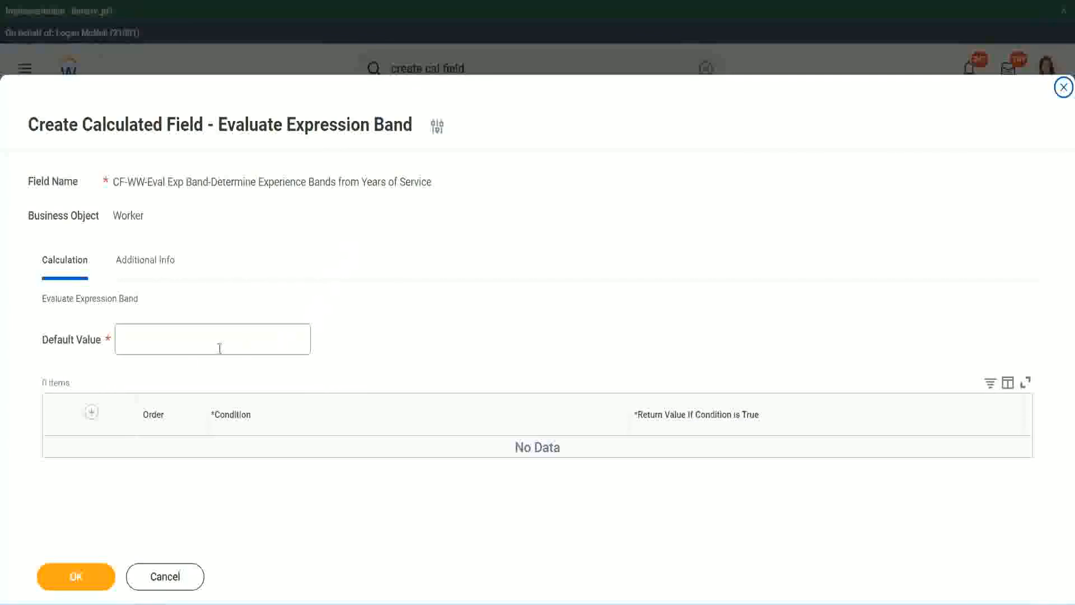
- Set the default value to "-" and add a first condition row
left_click(155, 346)
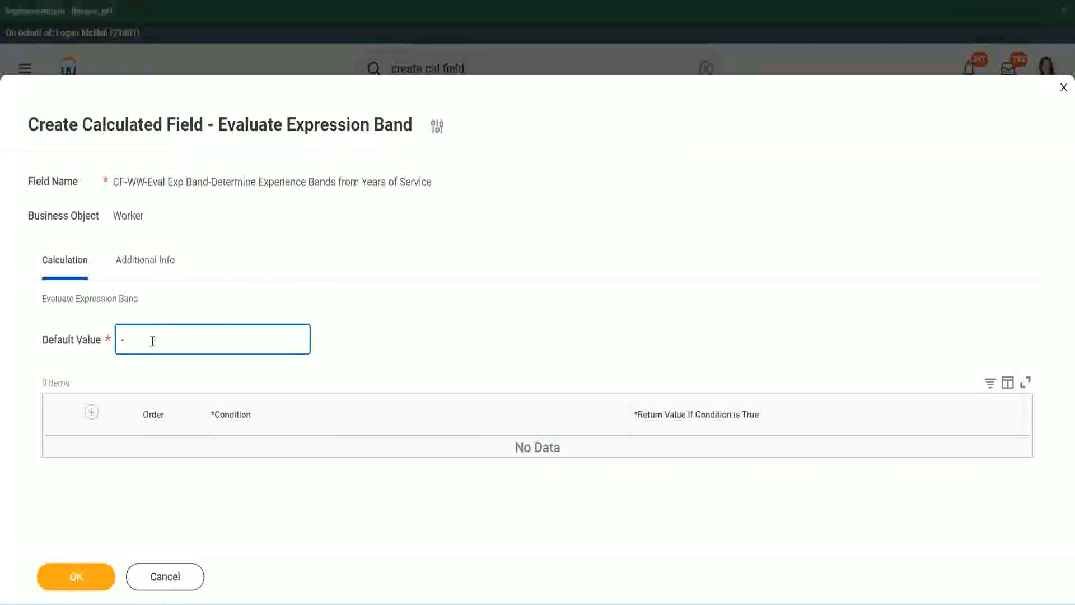
left_click(91, 412)
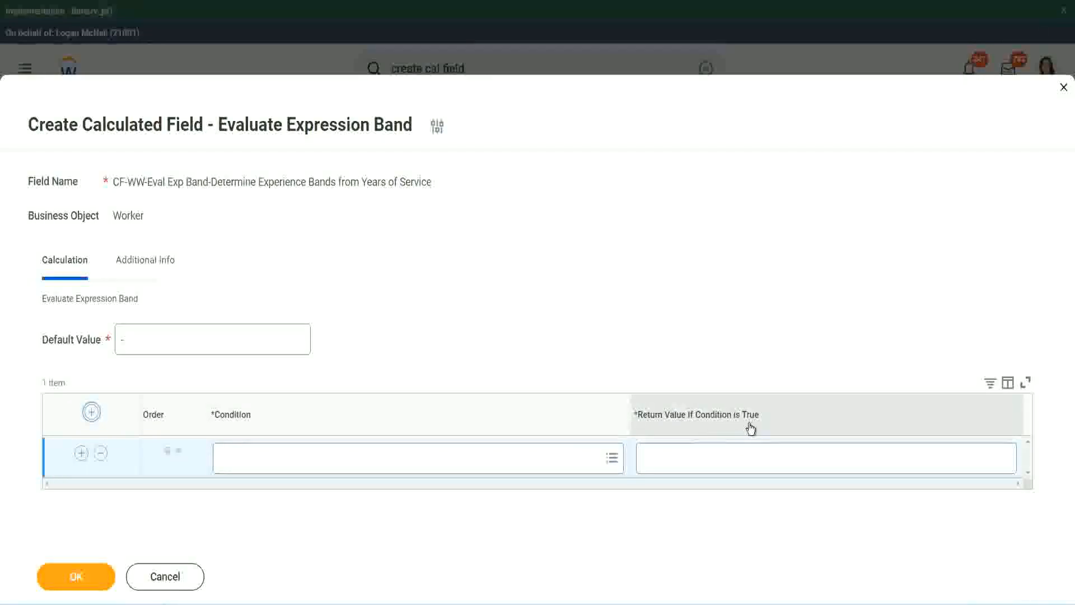
left_click(700, 458)
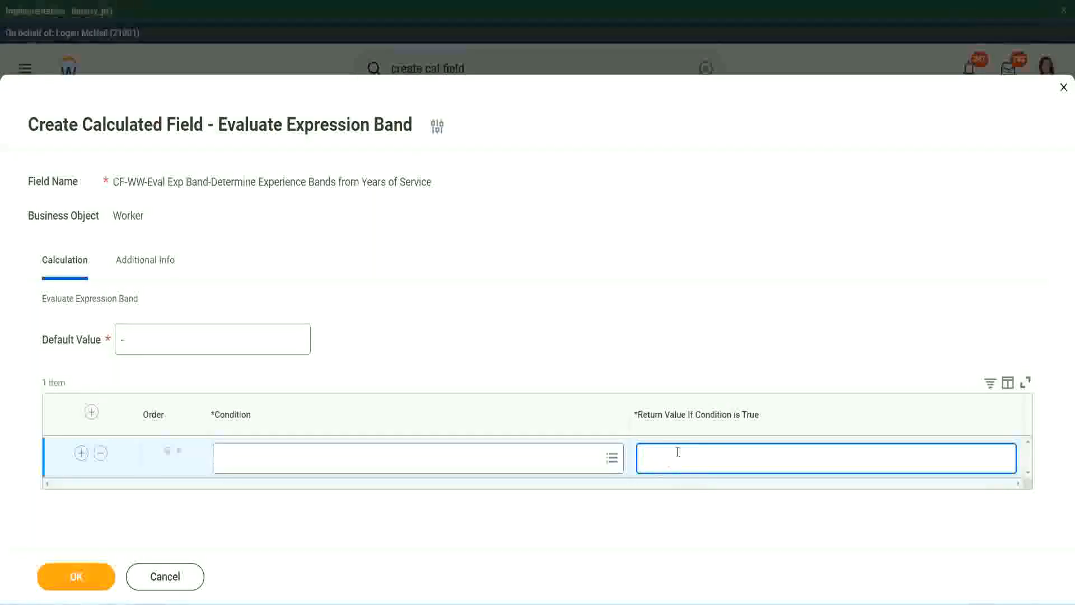
type("adkjdjaidjaijdiaj")
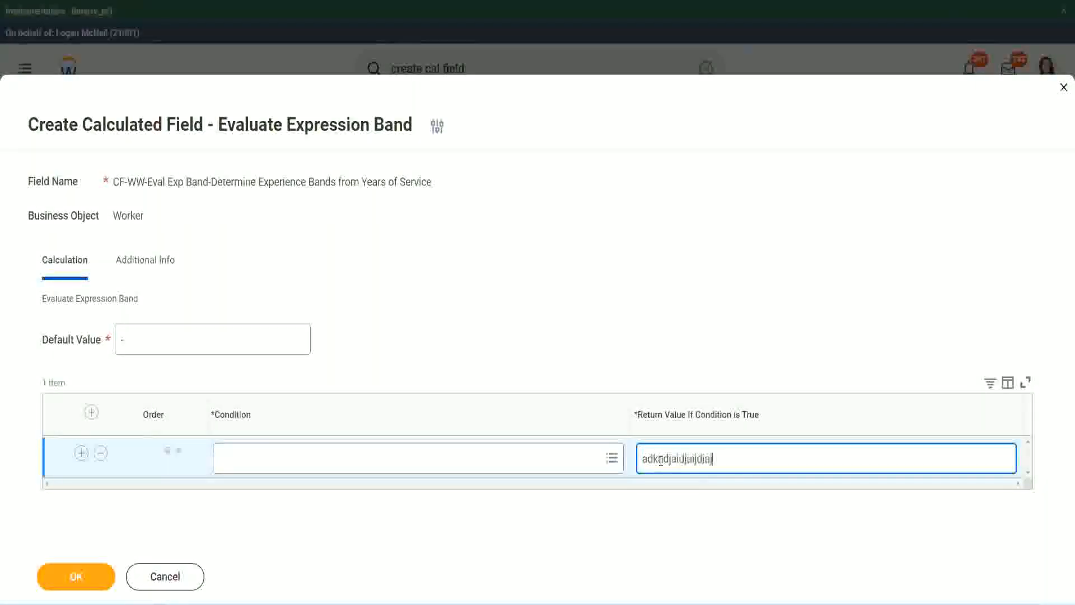
key("BackSpace")
key("BackSpace")
key("BackSpace")
key("BackSpace")
key("BackSpace")
key("BackSpace")
key("BackSpace")
key("BackSpace")
key("BackSpace")
key("BackSpace")
key("BackSpace")
key("BackSpace")
key("BackSpace")
key("BackSpace")
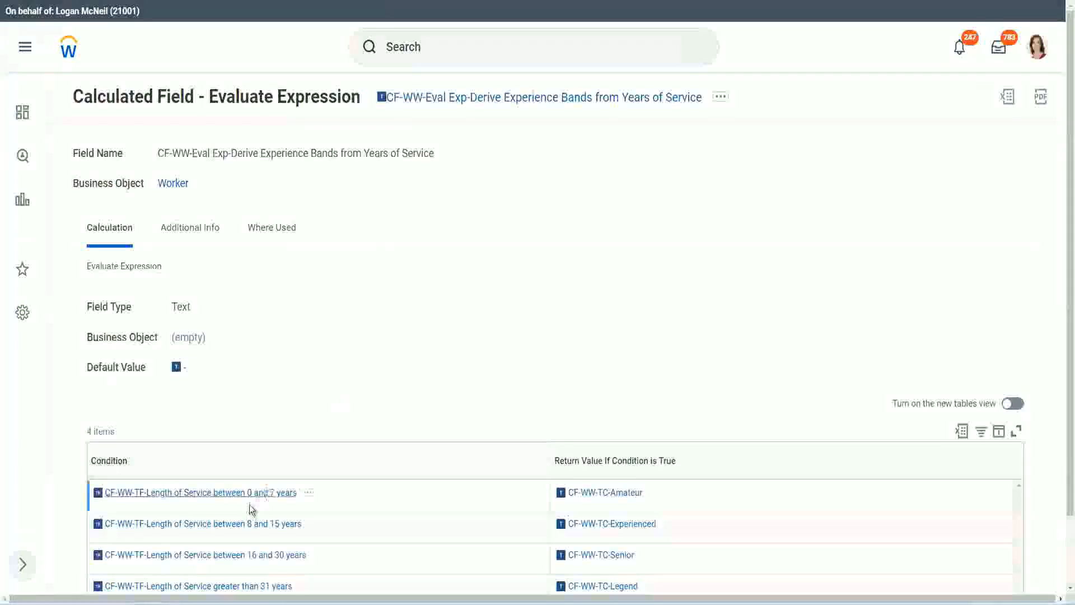
- Set the first row's condition to the copied "CF-WW-TF-Length of Service between 0 and 7 years" with return value "Amateur"
right_click(248, 501)
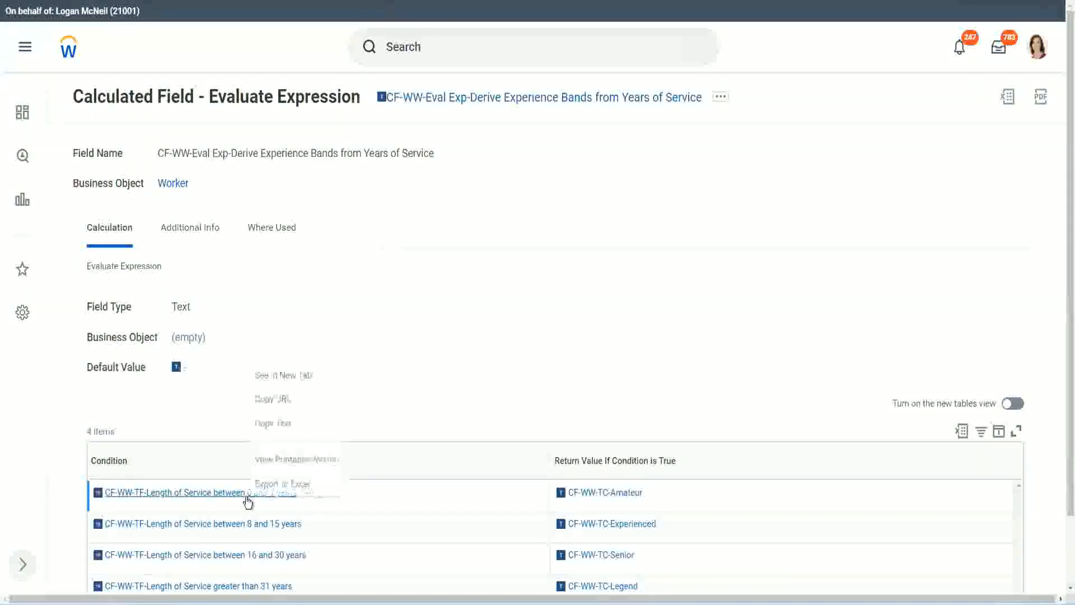
left_click(291, 424)
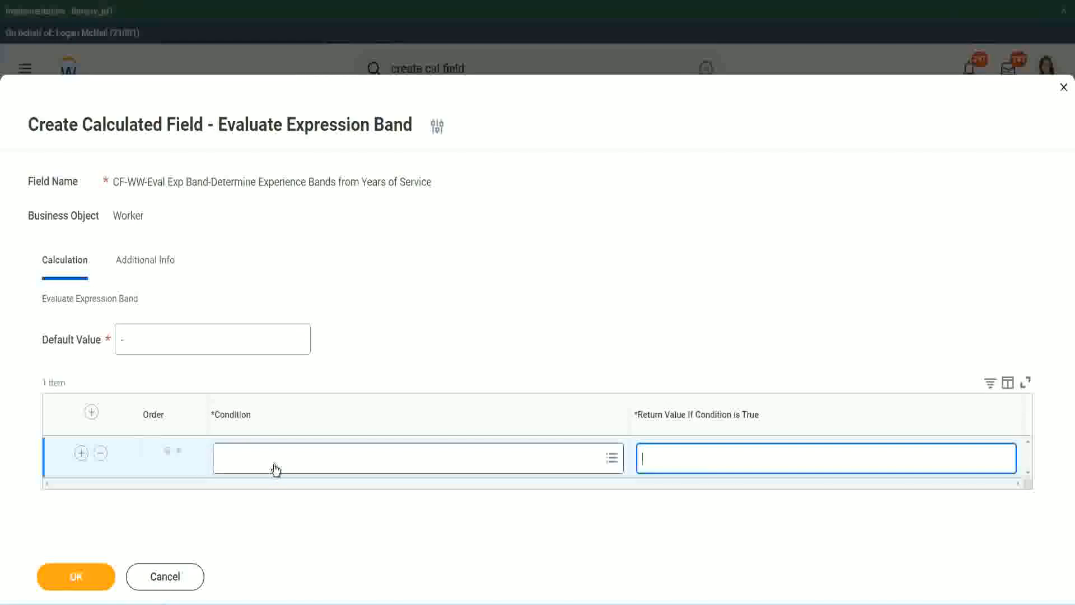
left_click(275, 463)
key("ctrl+v")
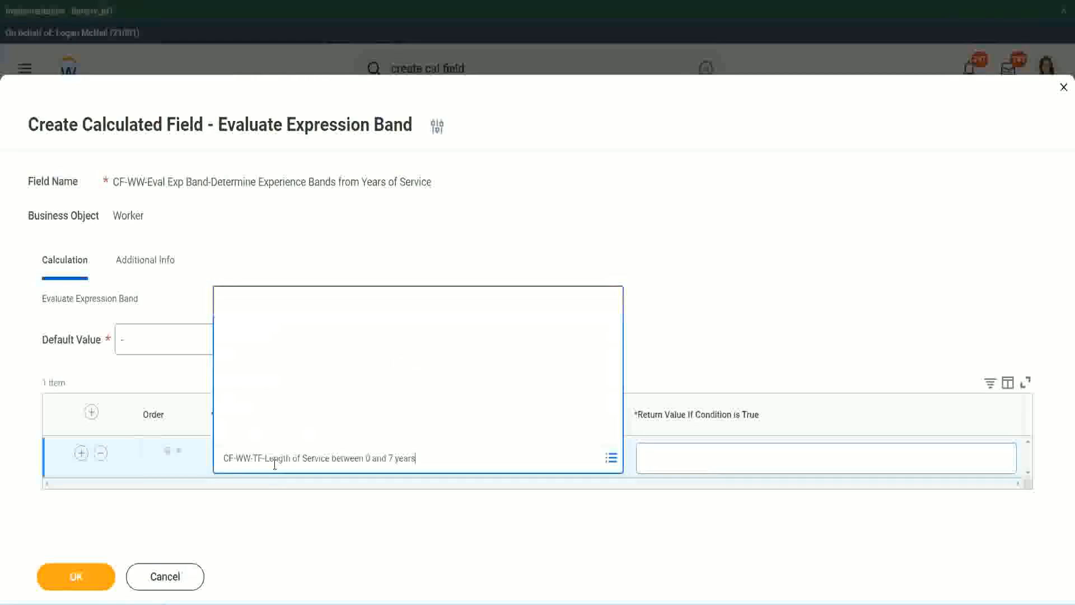
key("Return")
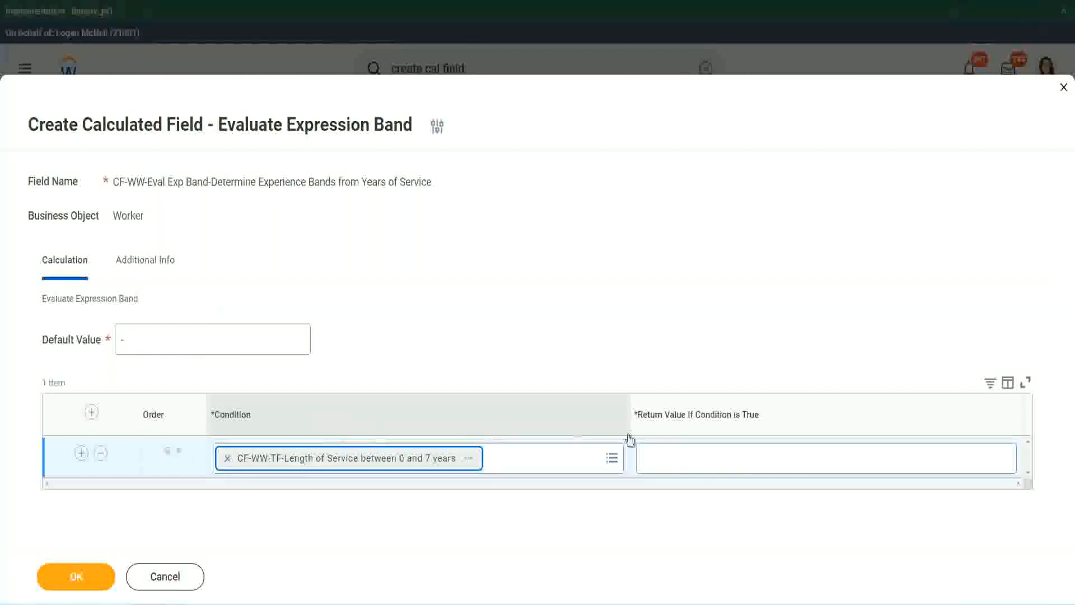
left_click(680, 448)
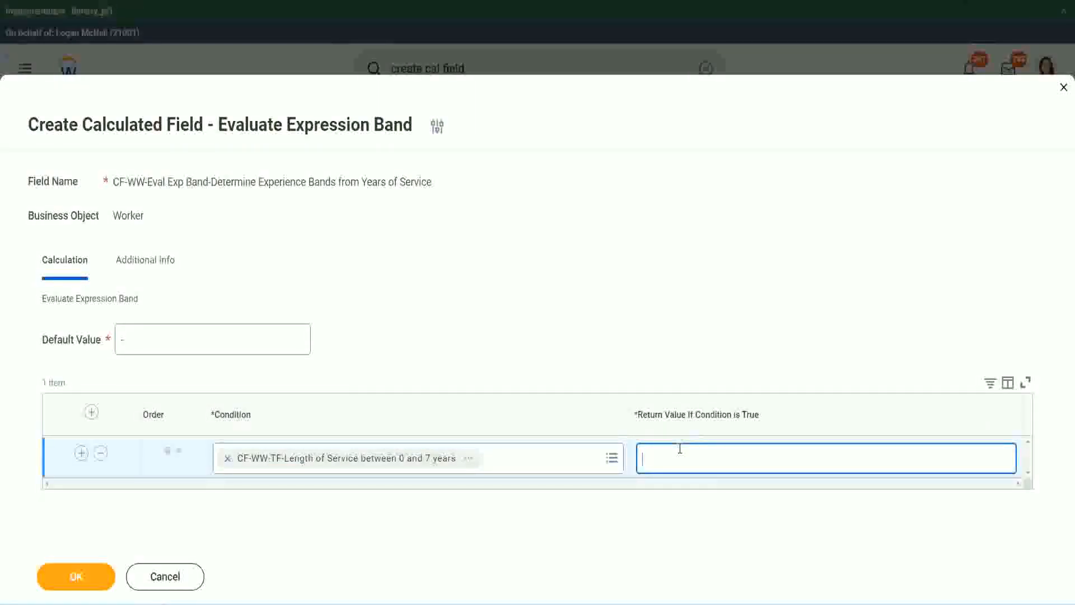
type("Amateur")
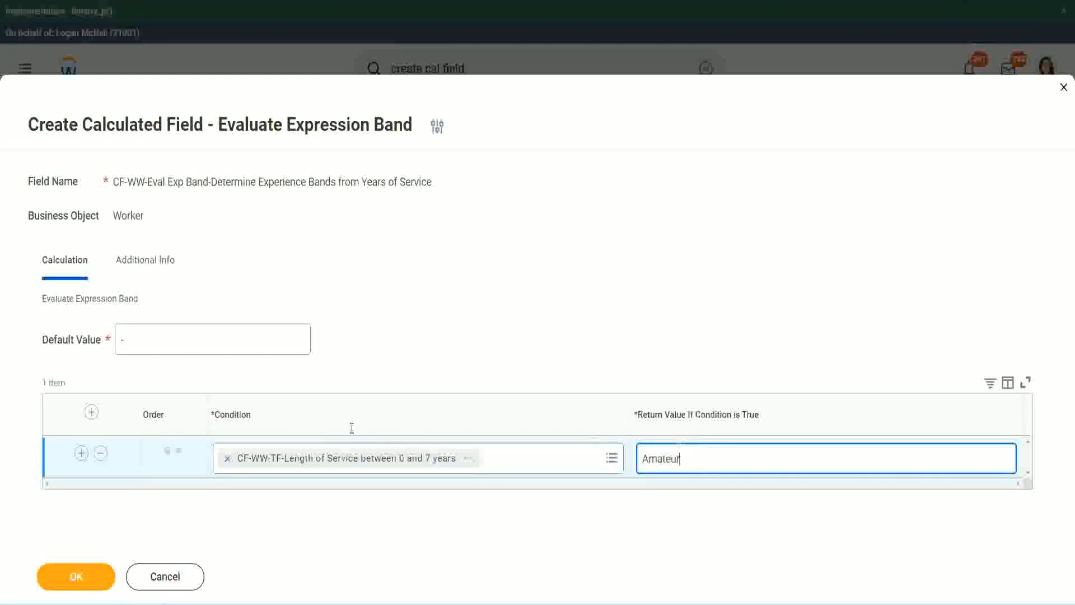
- Add three more empty condition rows below the Amateur row
left_click(81, 452)
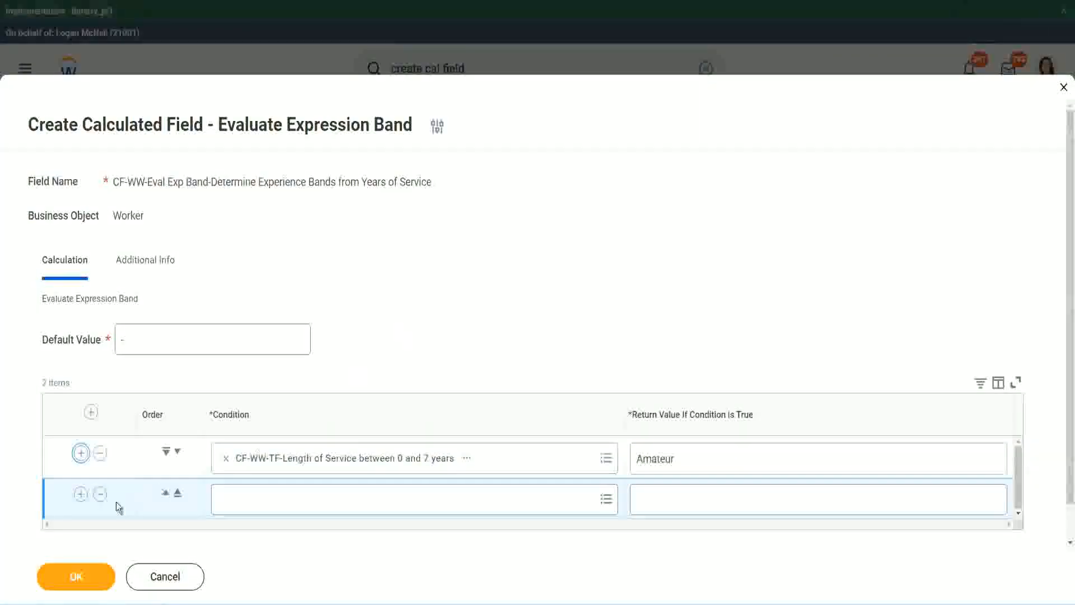
left_click(81, 493)
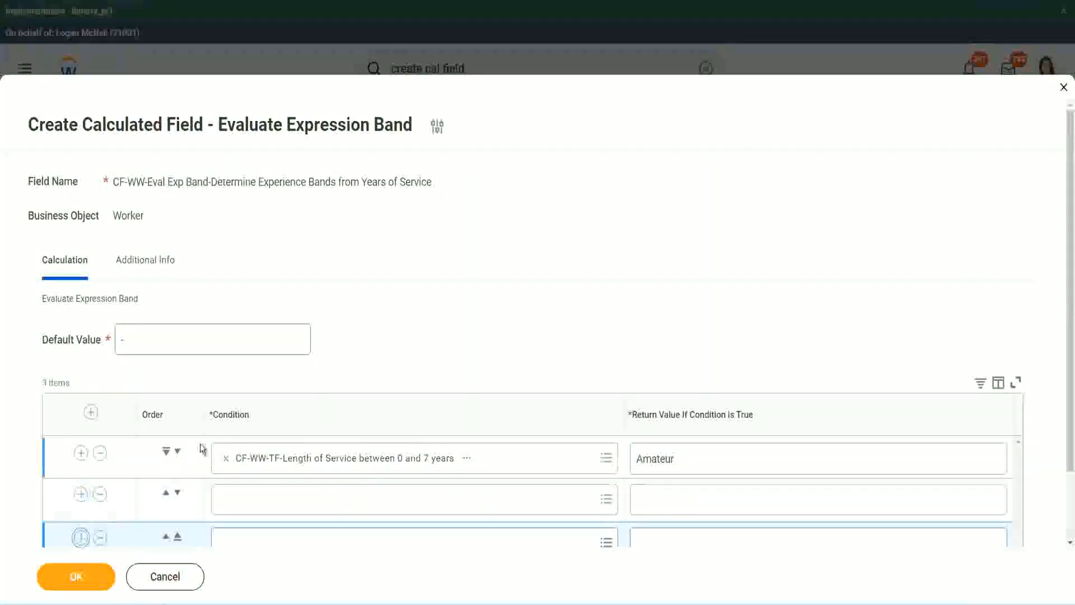
scroll(200, 444, "down", 2)
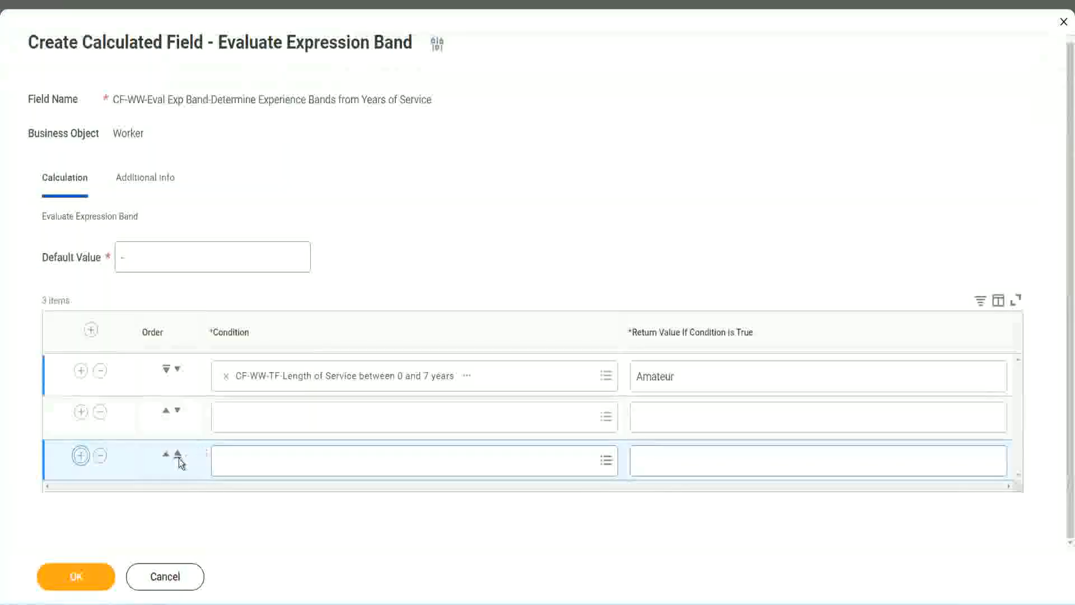
left_click(81, 454)
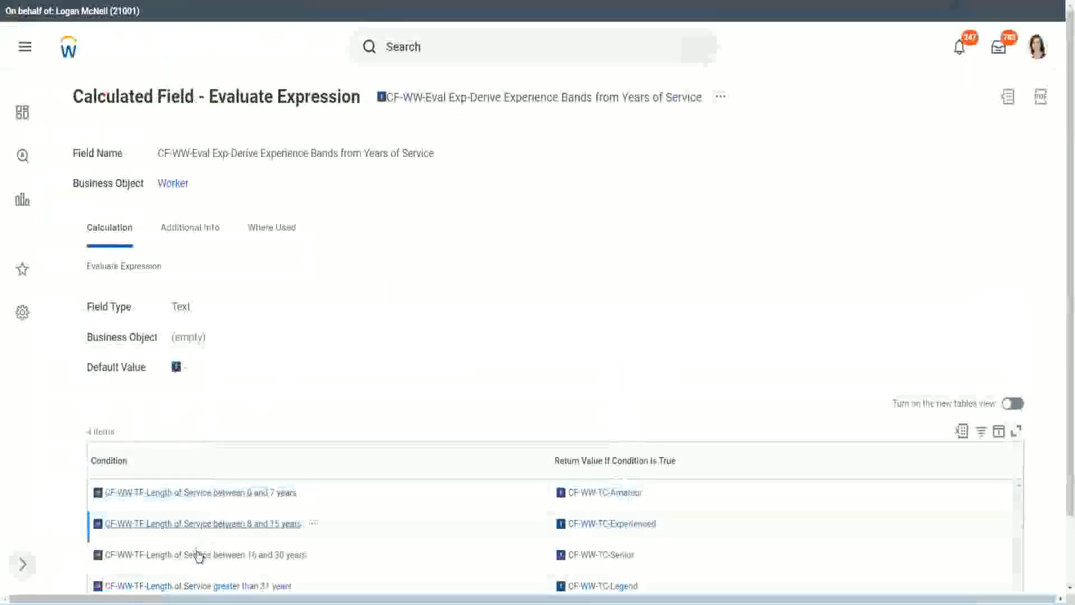
- Copy "CF-WW-TF-Length of Service between 16 and 30 years" from the existing field into the second row's condition and move that row down one place
right_click(197, 555)
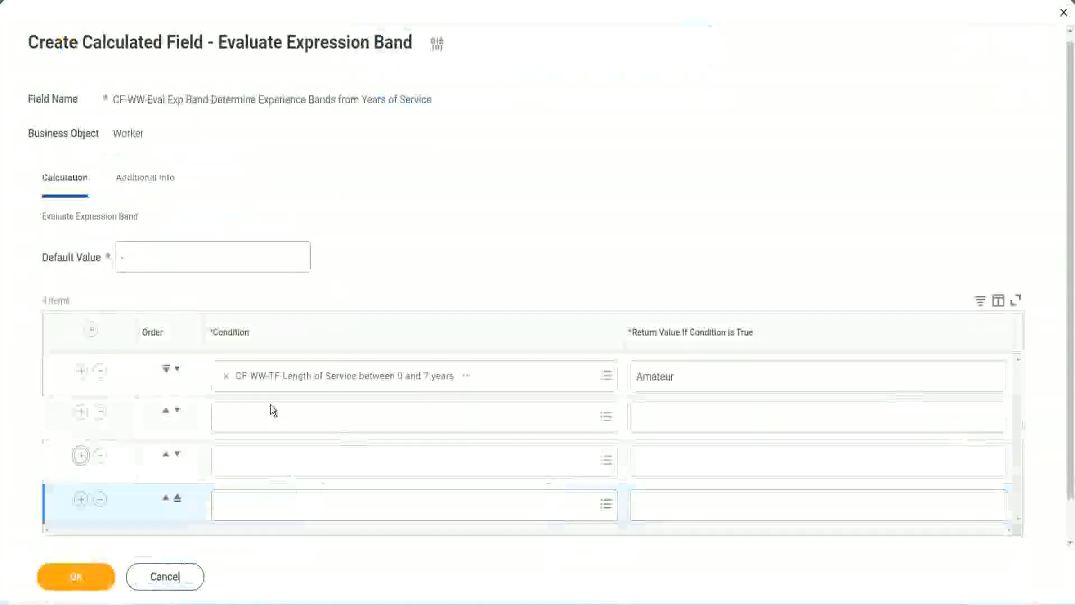
left_click(273, 415)
key("ctrl+v")
key("Return")
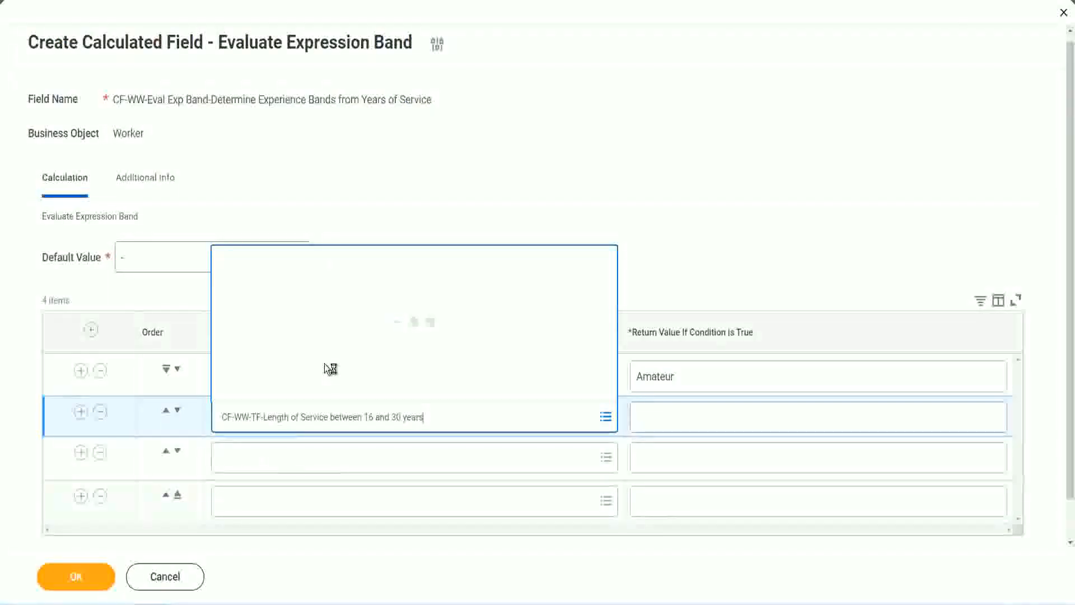
left_click(177, 410)
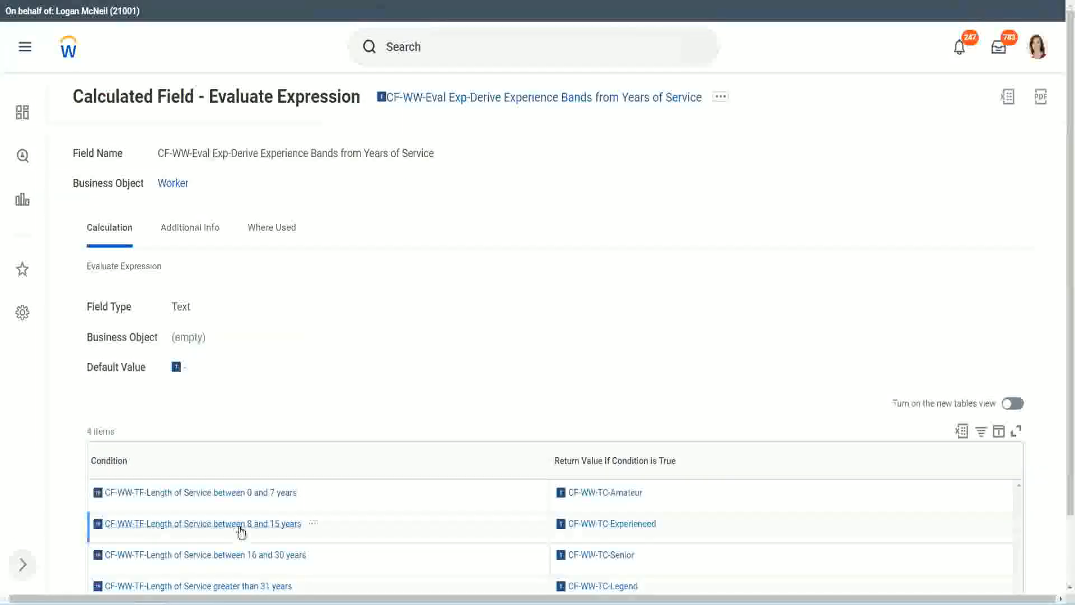
- Copy "CF-WW-TF-Length of Service between 8 and 15 years" from the existing field into the empty second row's condition
right_click(241, 531)
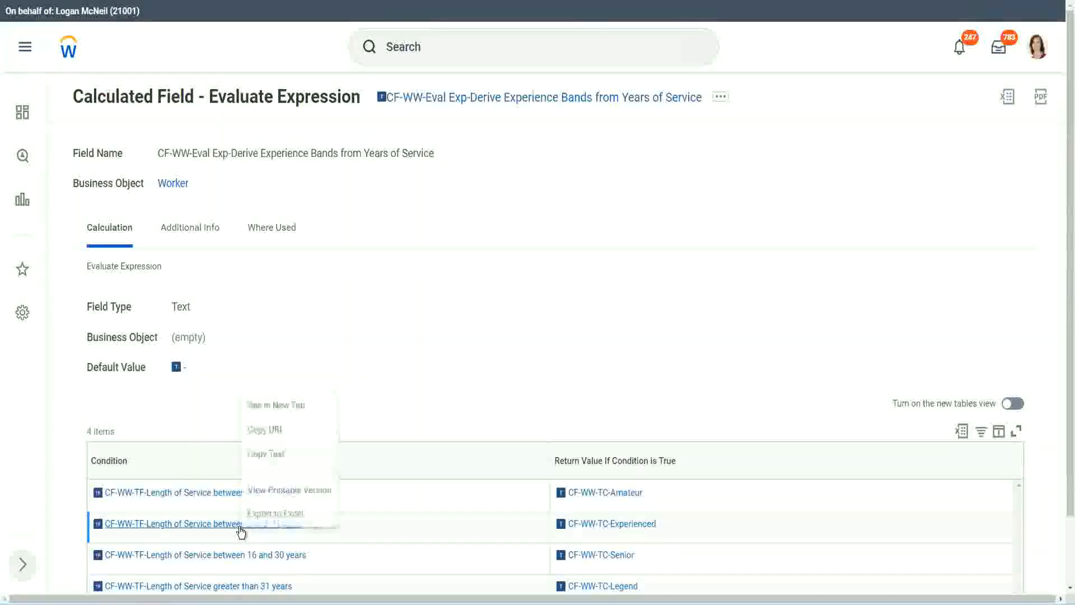
left_click(274, 455)
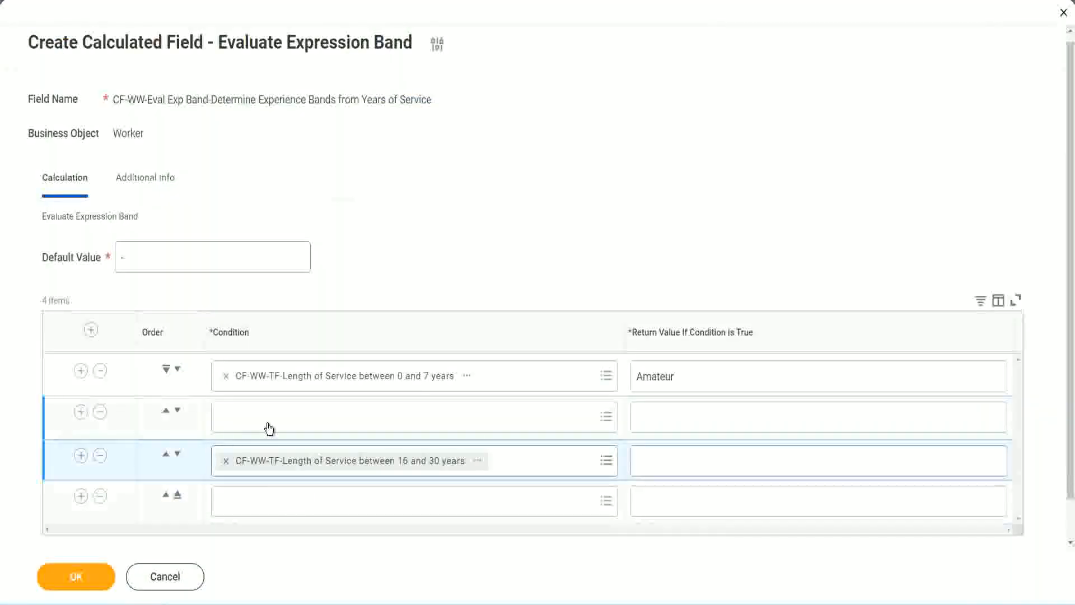
left_click(268, 428)
key("ctrl+v")
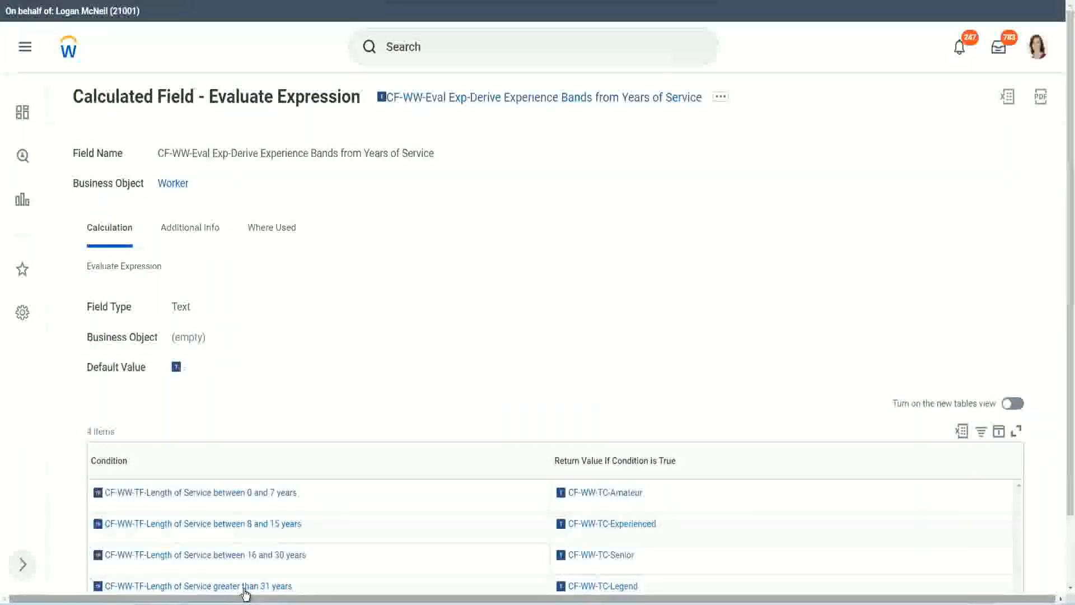
- Copy "CF-WW-TF-Length of Service greater than 31 years" from the existing field into the fourth row's condition
right_click(275, 584)
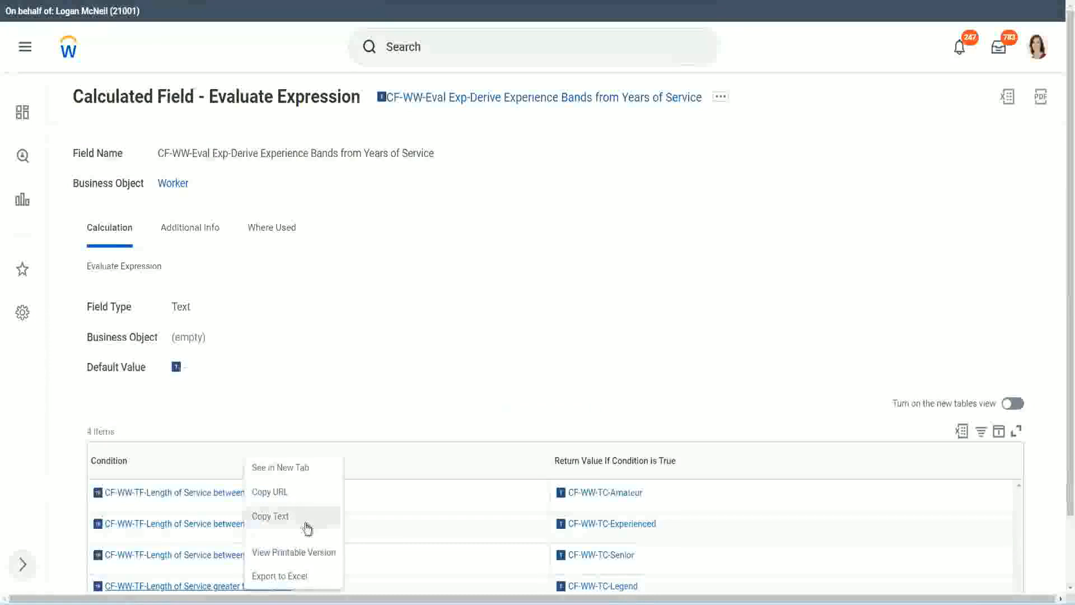
left_click(306, 527)
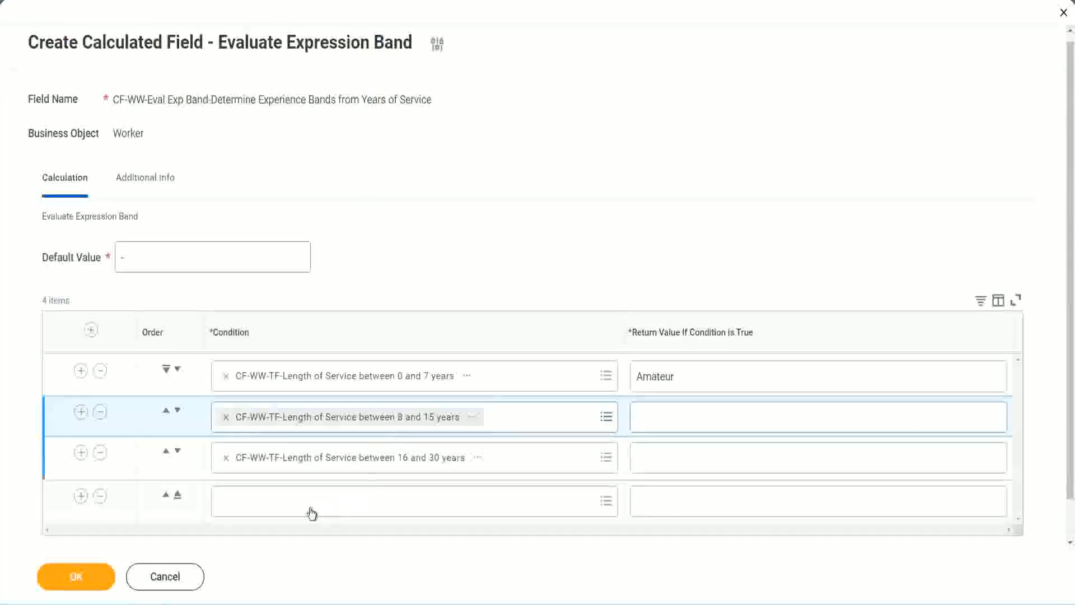
key("ctrl+v")
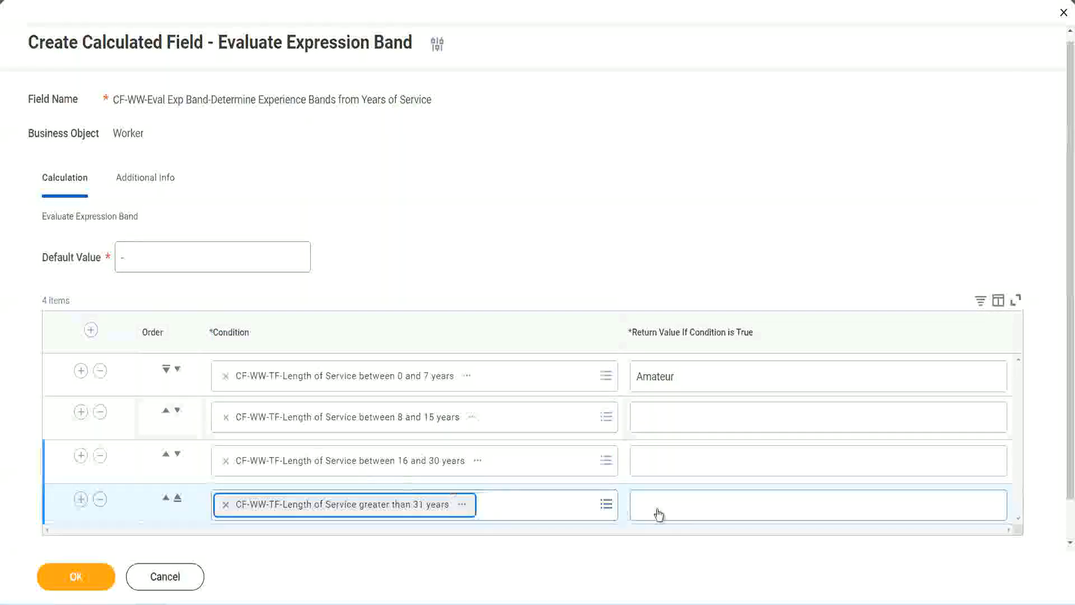
- Set the return values to Legend for the fourth condition, Senior for the third and Experienced for the second, and save the calculated field
left_click(706, 504)
type("Le")
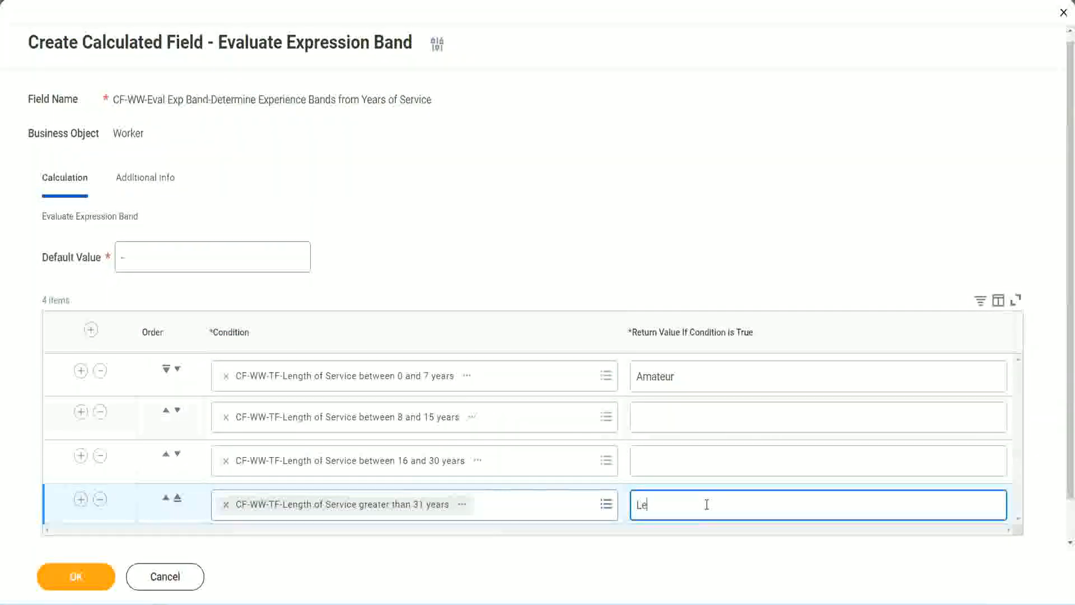
type("gend")
left_click(661, 459)
type("Senior")
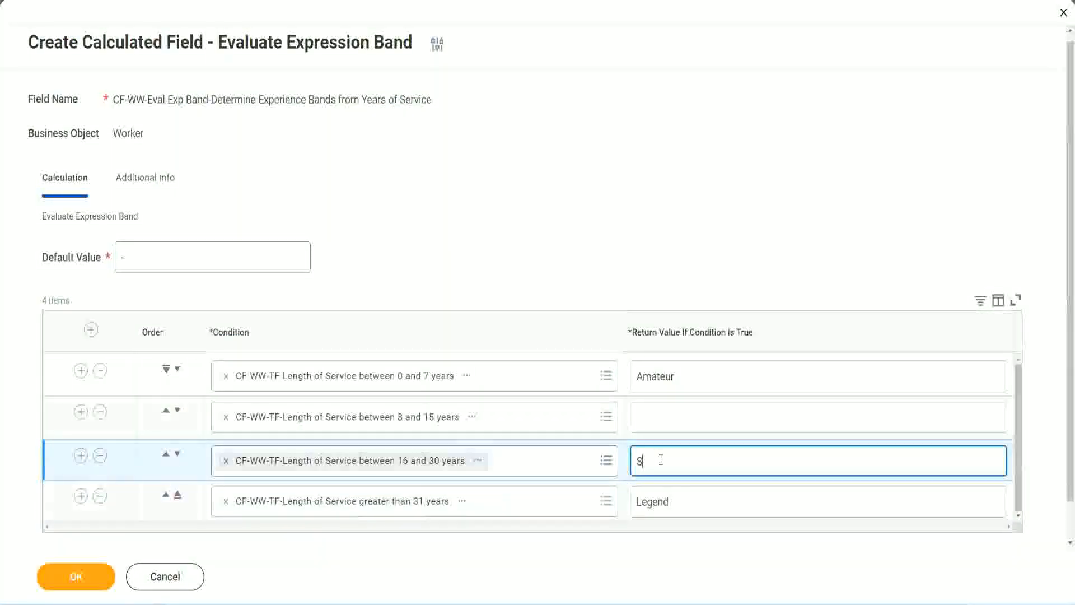
left_click(678, 418)
type("Ex")
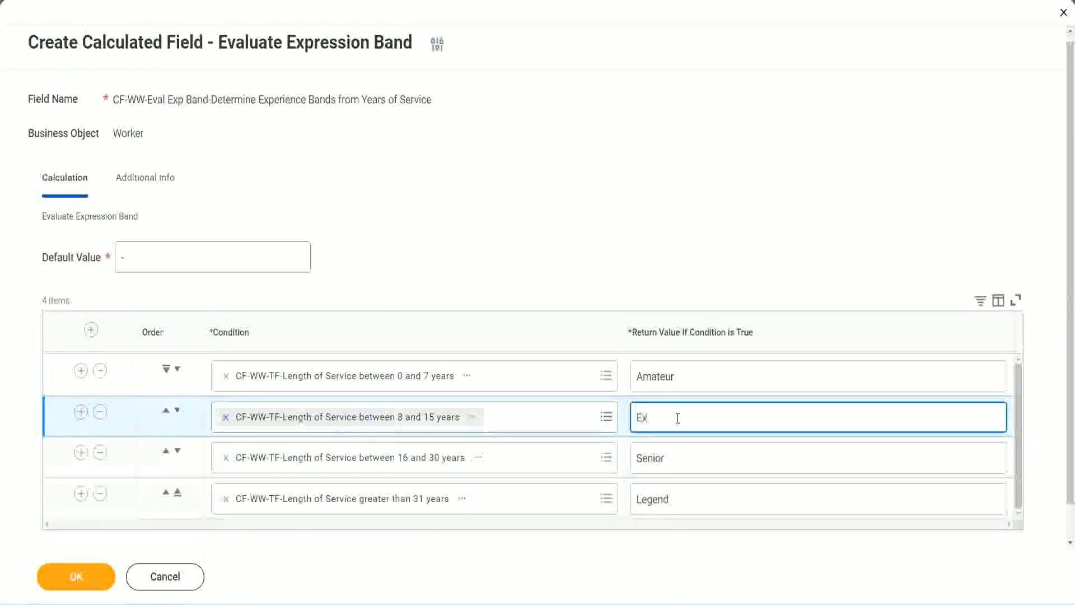
type("perienced")
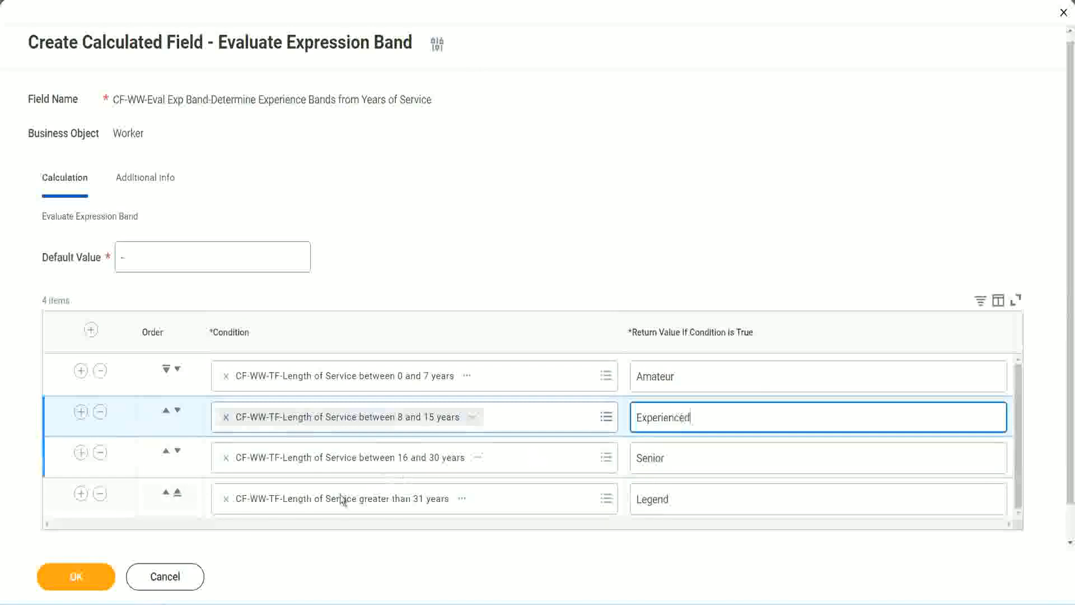
left_click(76, 576)
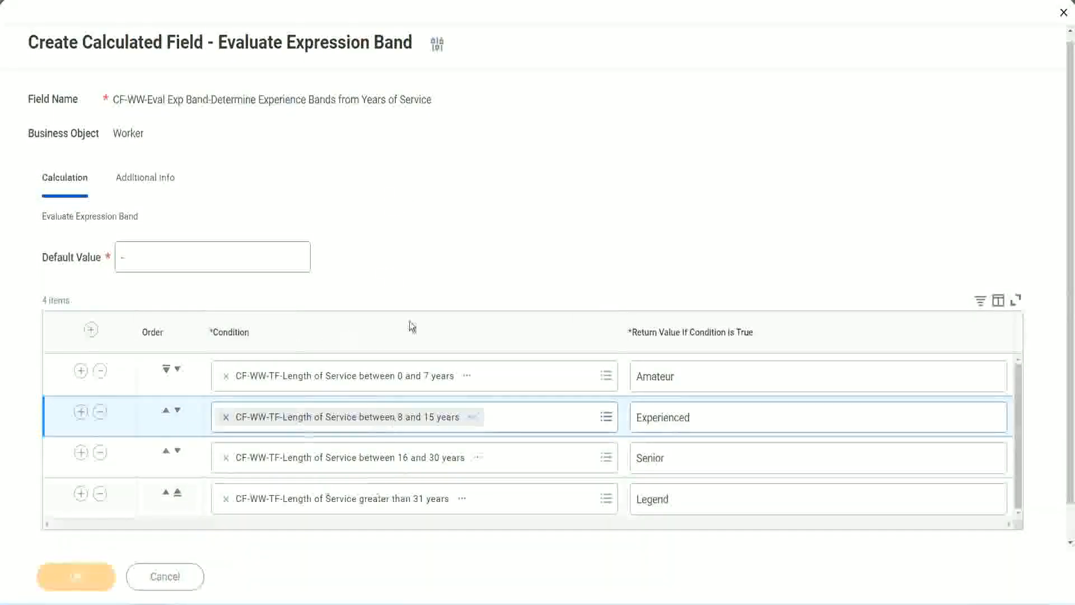
- Check the return value of each condition in the saved calculated field and copy the field's name
scroll(368, 344, "down", 3)
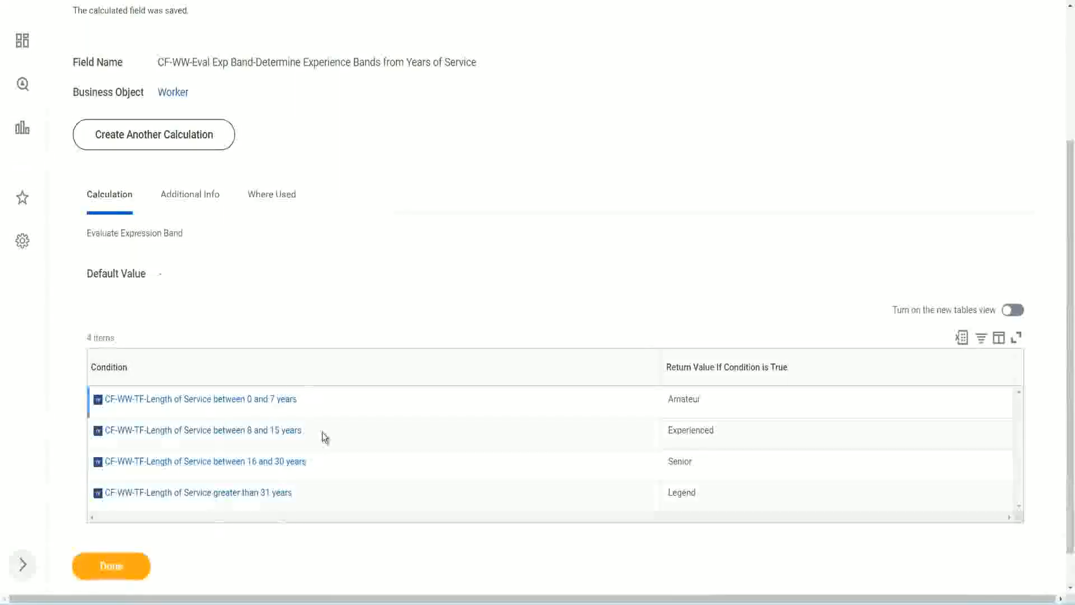
double_click(688, 396)
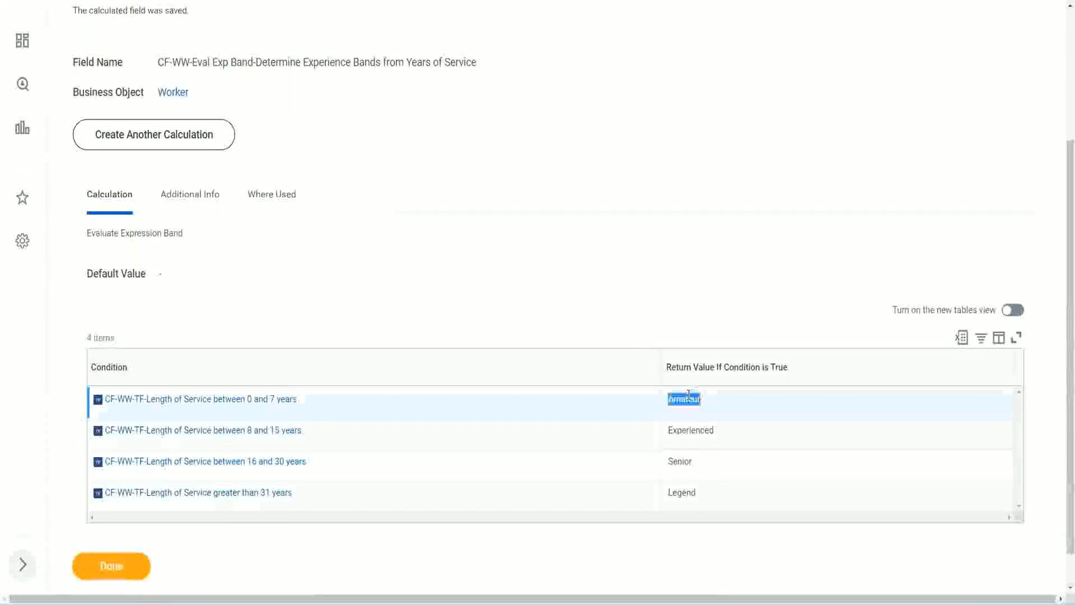
double_click(683, 431)
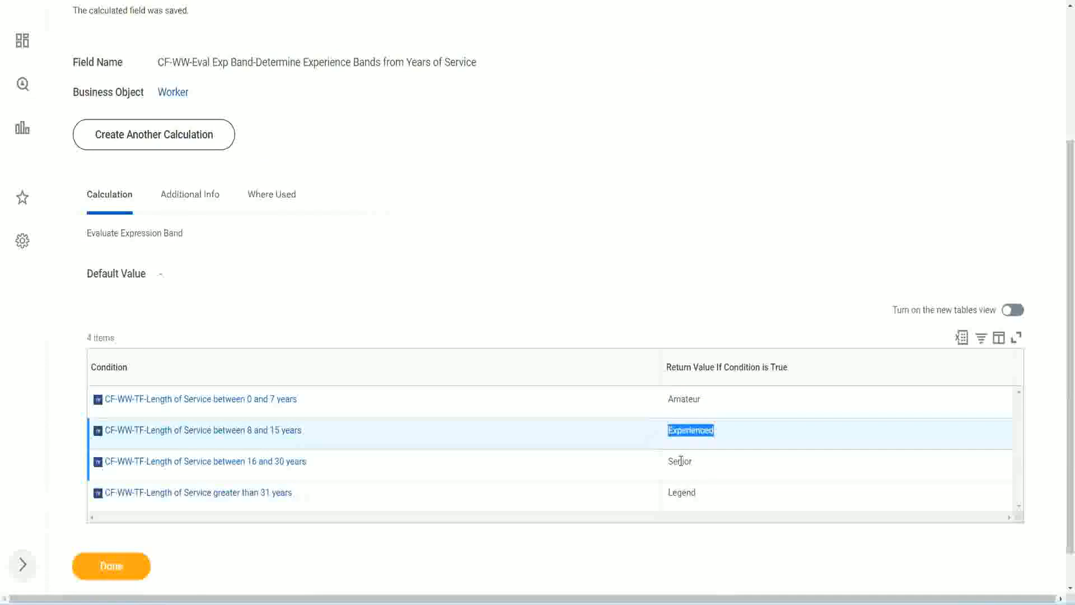
double_click(681, 460)
left_click(685, 493)
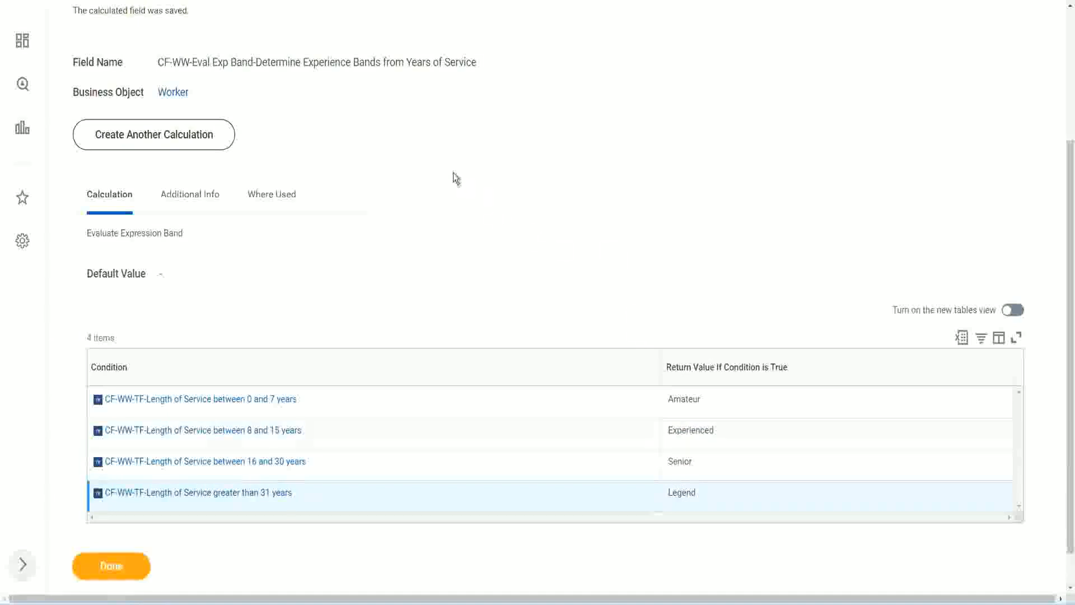
scroll(455, 178, "up", 3)
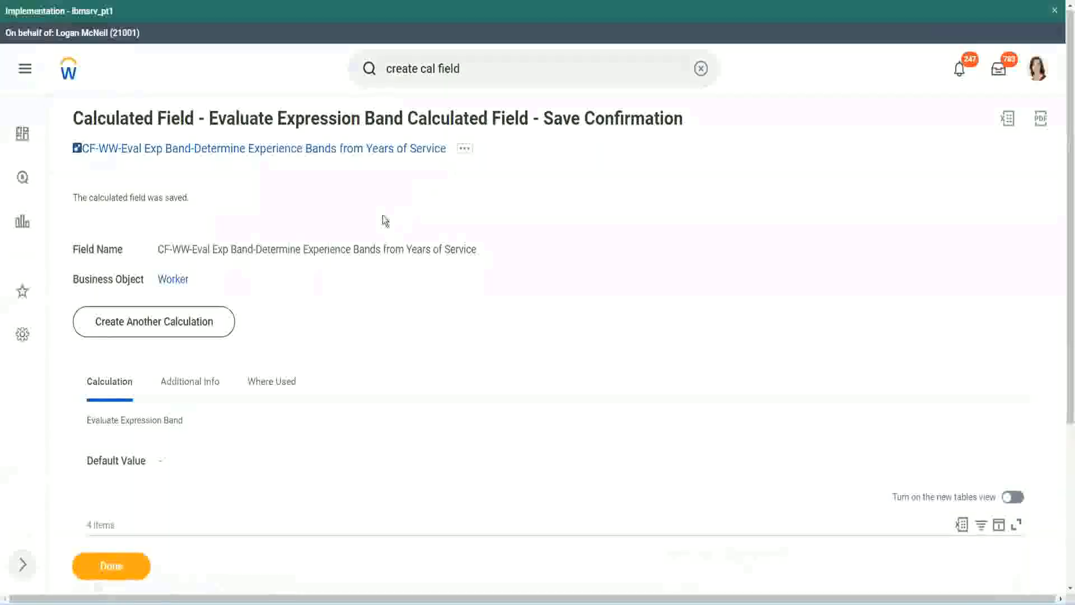
right_click(353, 148)
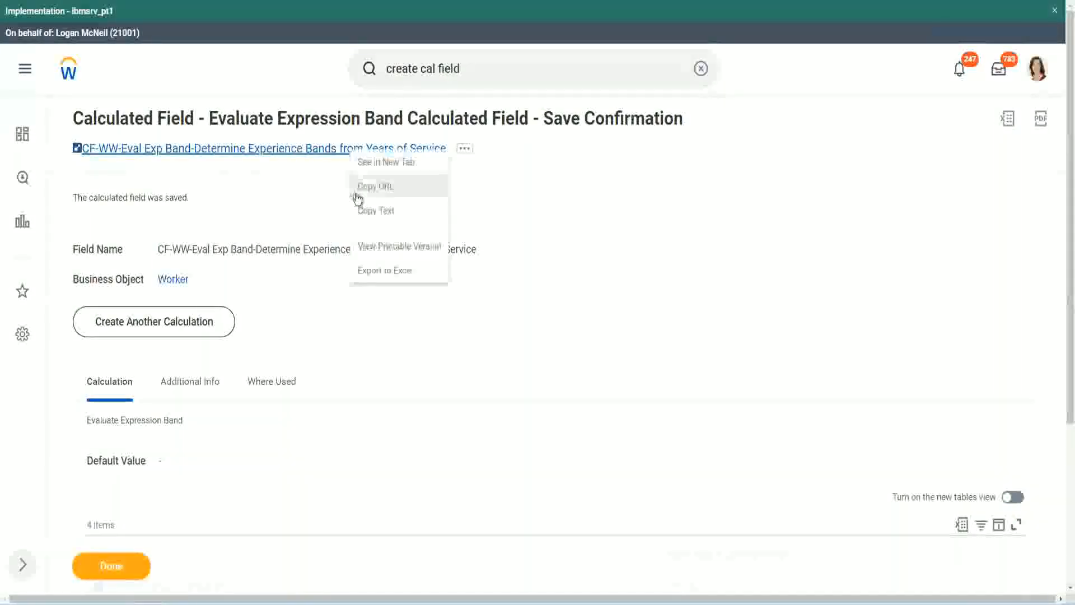
left_click(364, 213)
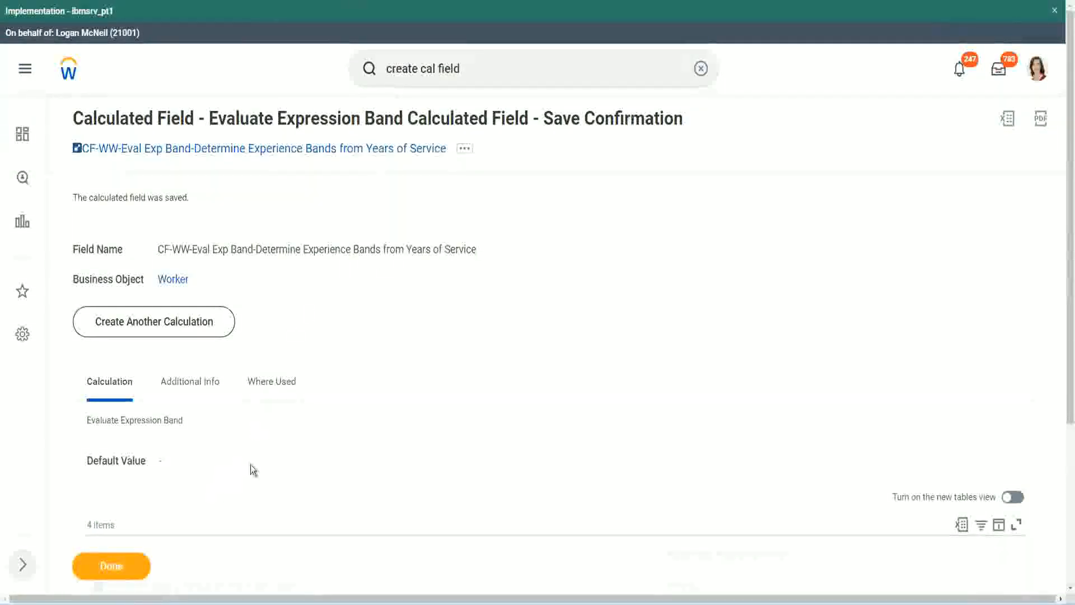
- Review the saved field's business object, default value and conditions, and the overview of calculated field functions
scroll(355, 433, "down", 3)
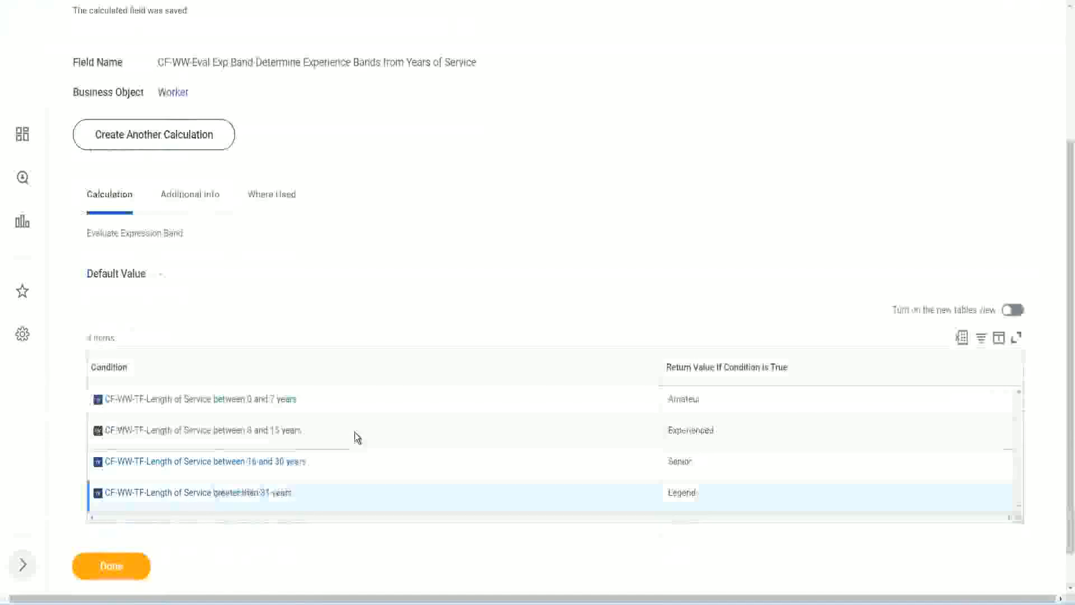
scroll(355, 432, "down", 1)
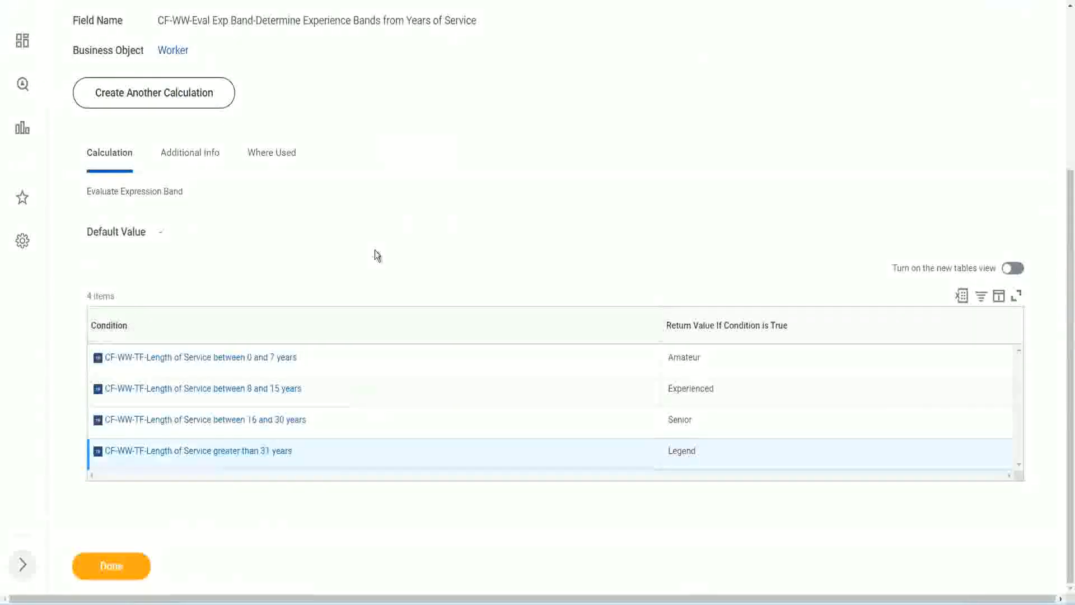
scroll(375, 252, "up", 2)
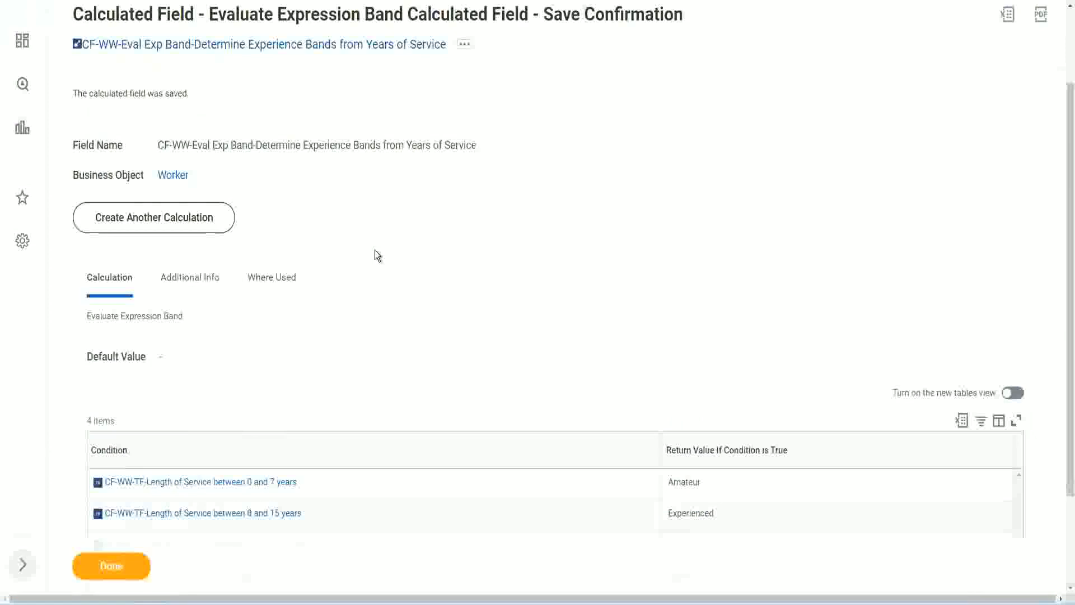
scroll(375, 249, "down", 2)
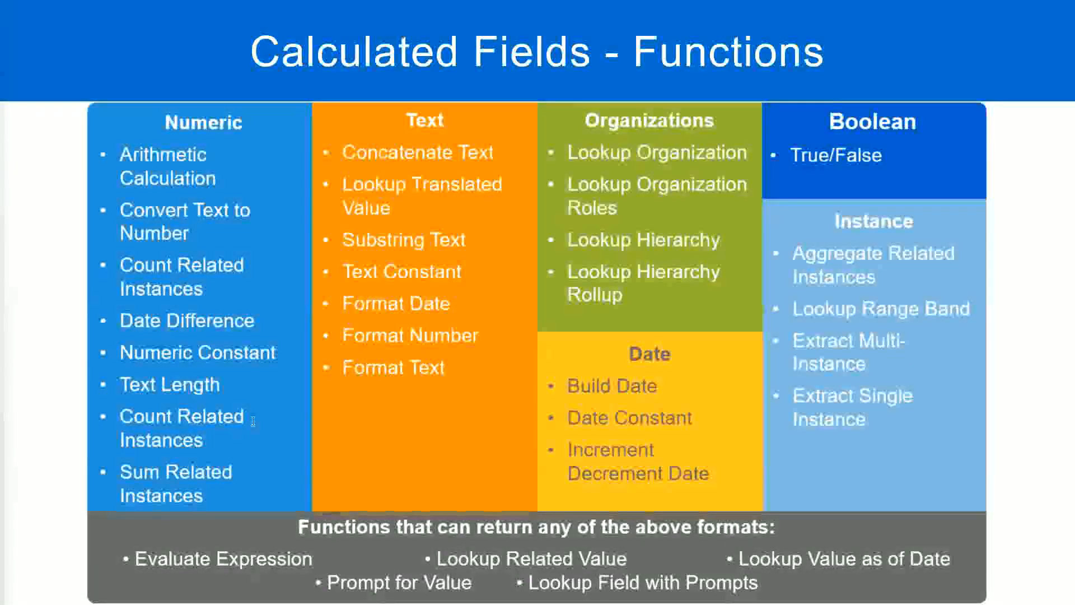
key("alt+Tab")
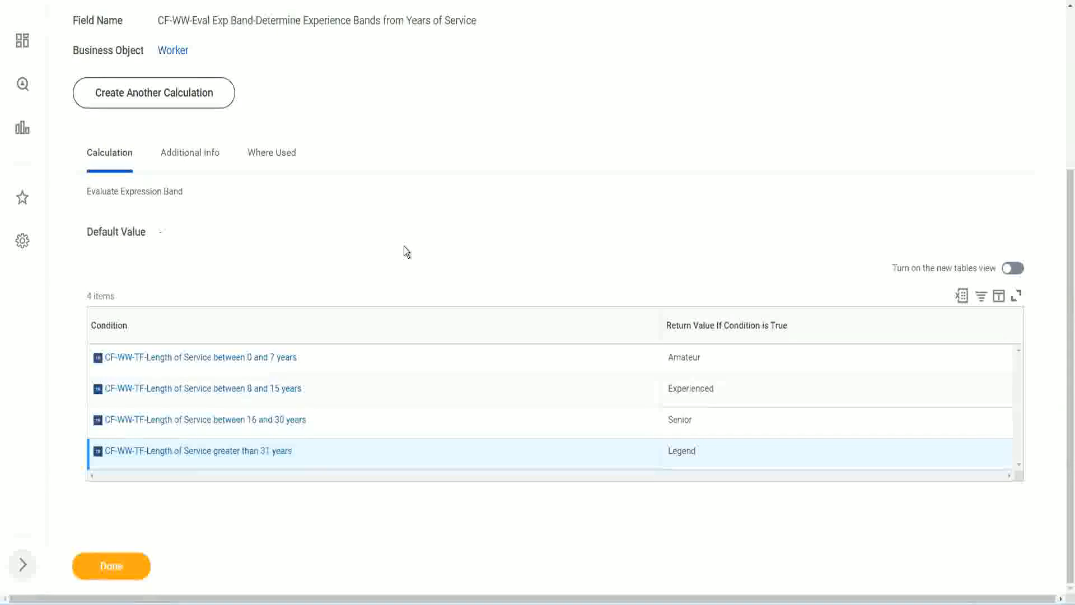
scroll(407, 252, "up", 1)
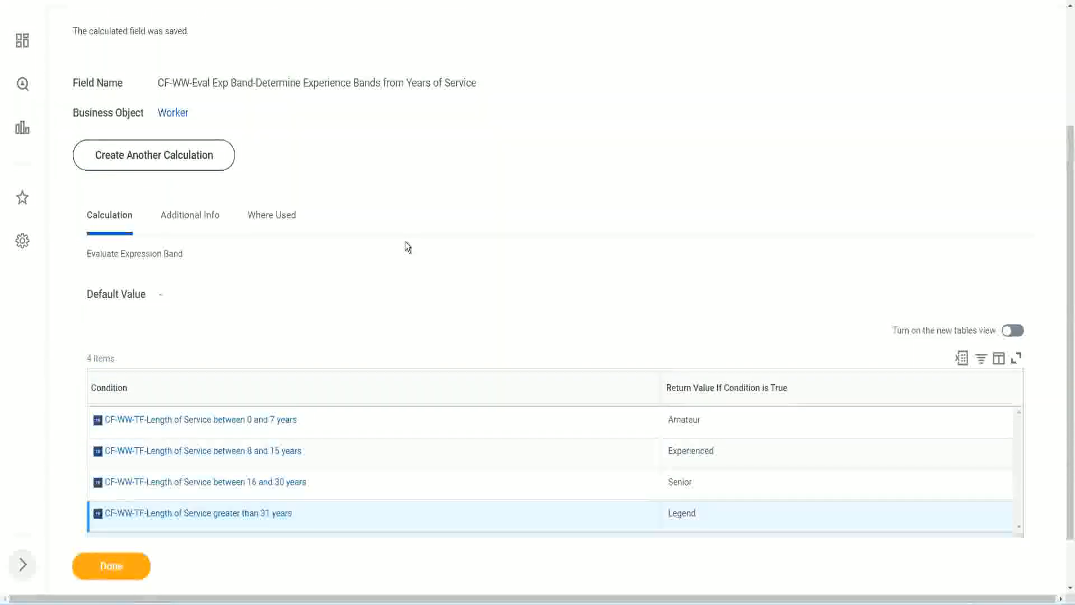
scroll(404, 246, "up", 3)
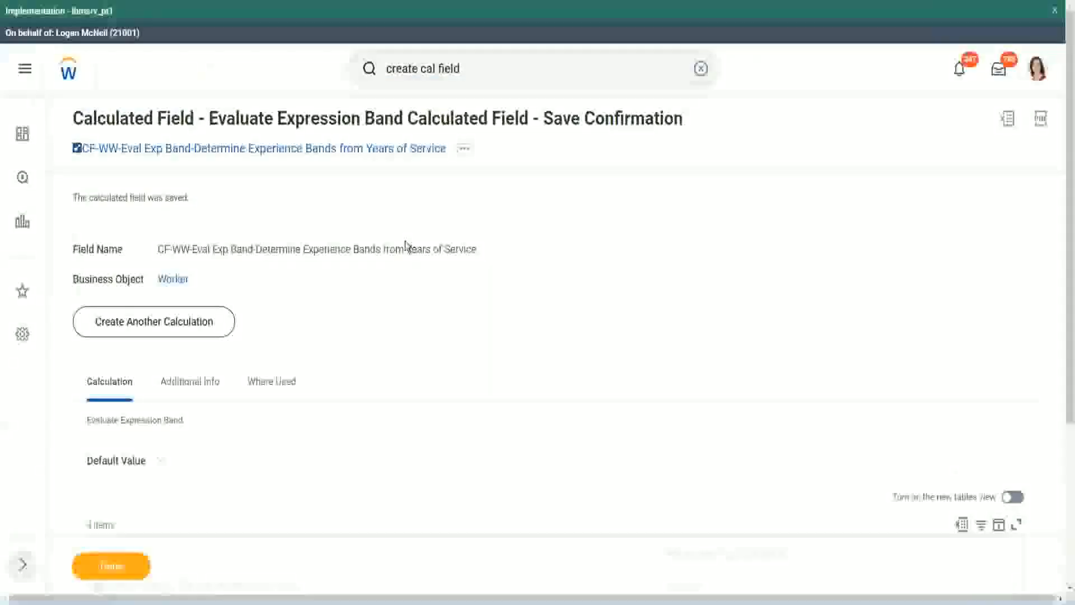
scroll(415, 257, "down", 4)
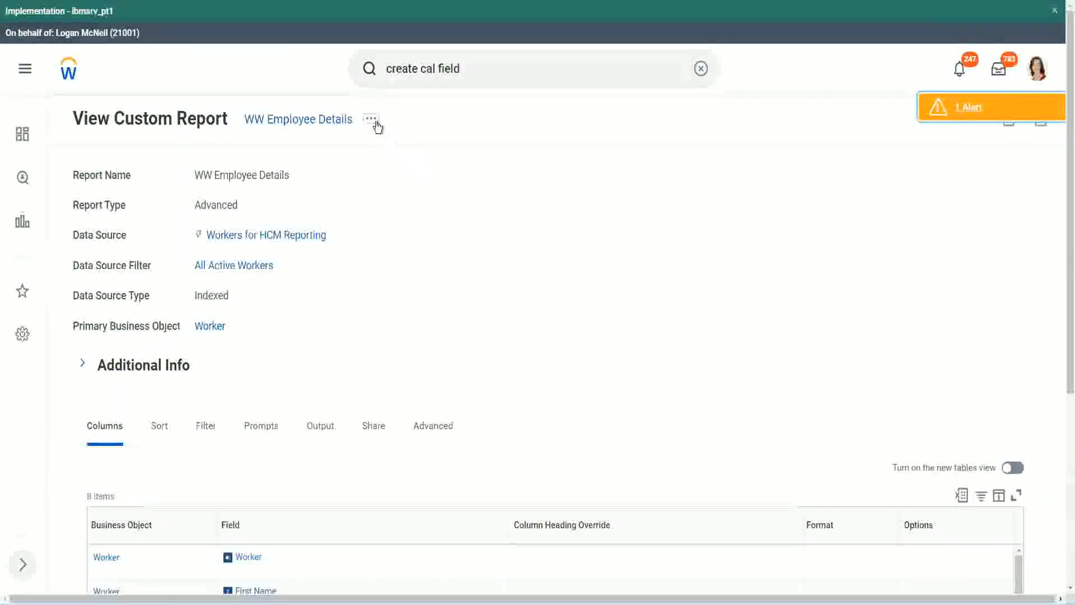
- Open the WW Employee Details custom report for editing and go to the last of its columns
left_click(371, 120)
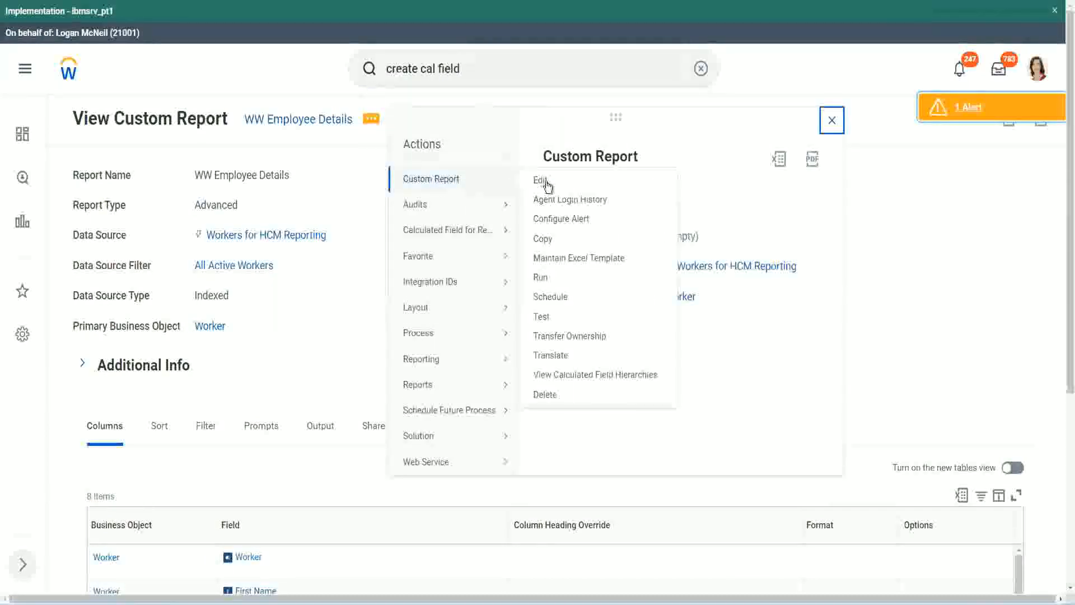
left_click(542, 182)
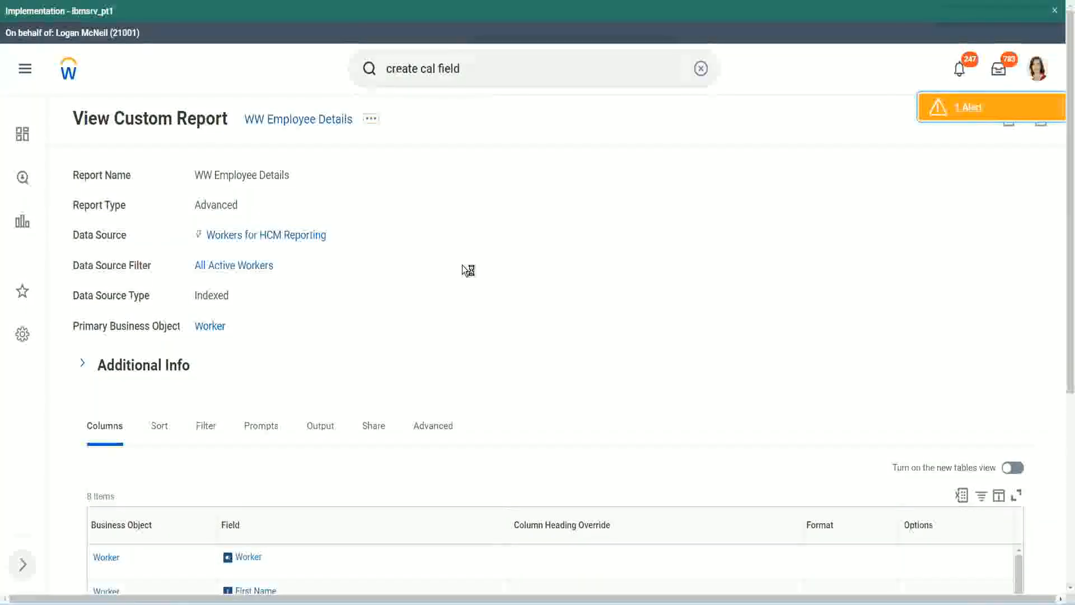
scroll(462, 265, "down", 1)
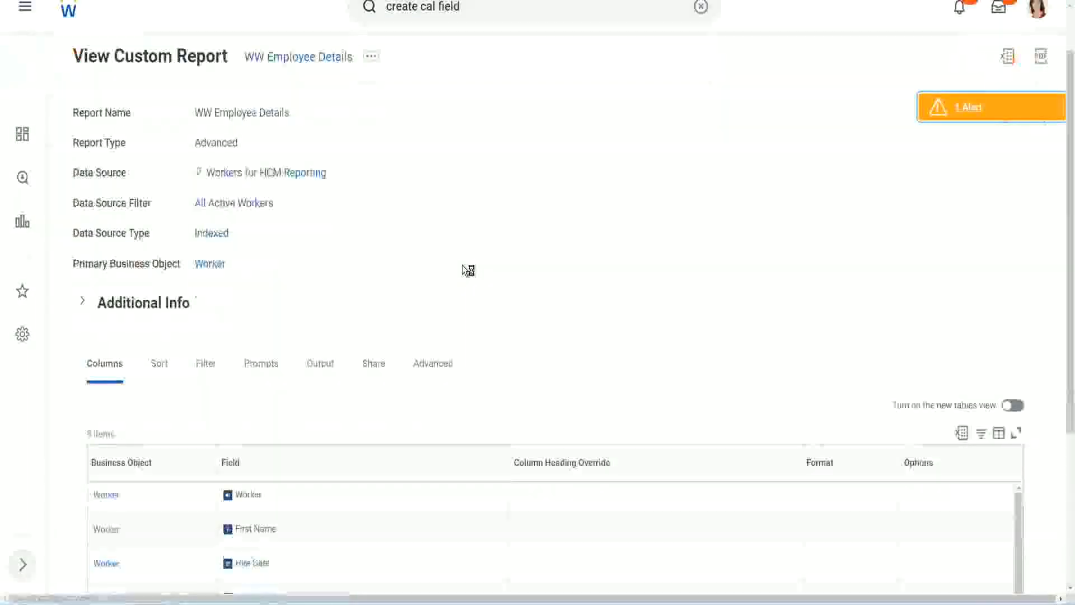
scroll(462, 264, "down", 4)
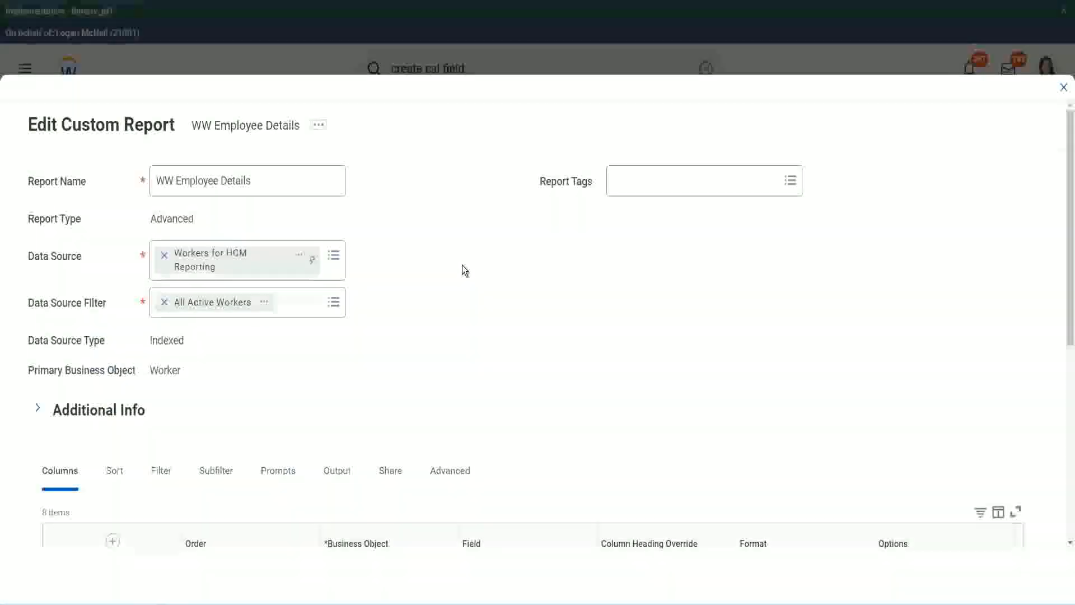
scroll(462, 265, "down", 8)
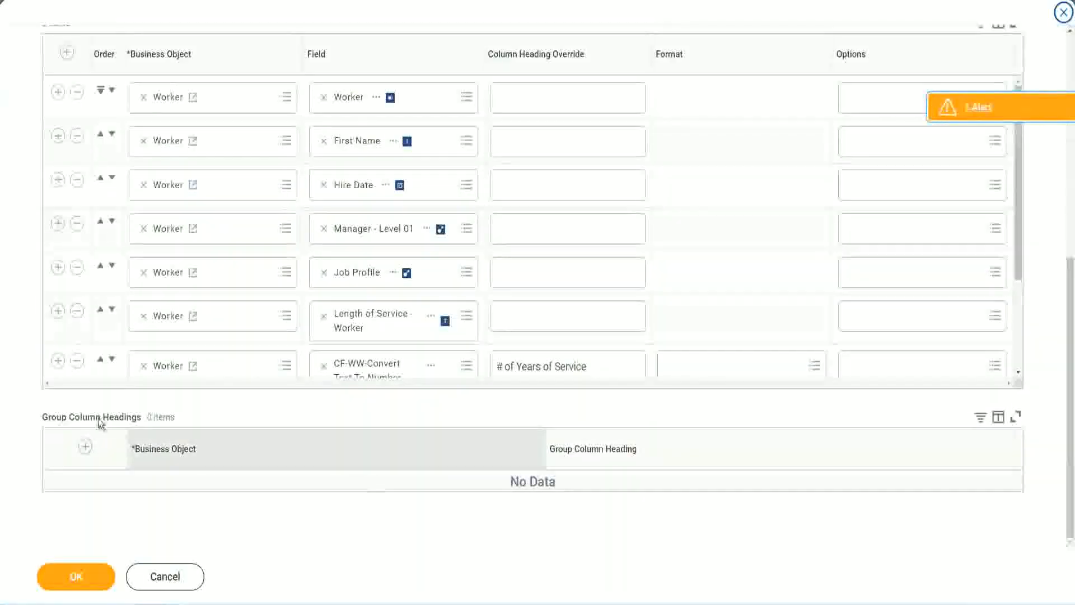
scroll(226, 274, "down", 3)
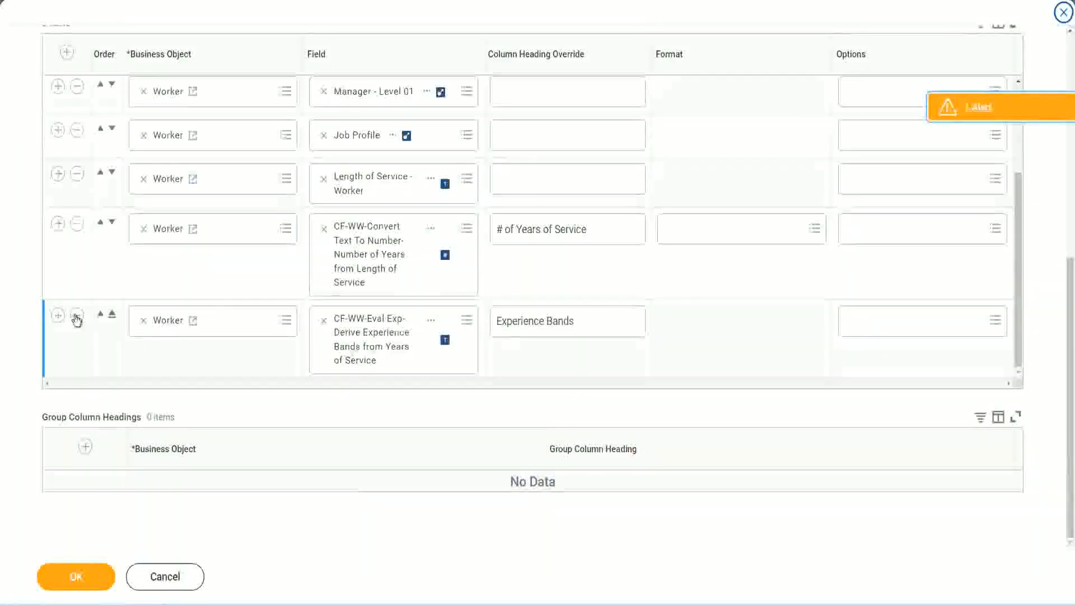
- Add a column row below Experience Bands and paste that column's field name into the new row's field search
left_click(58, 315)
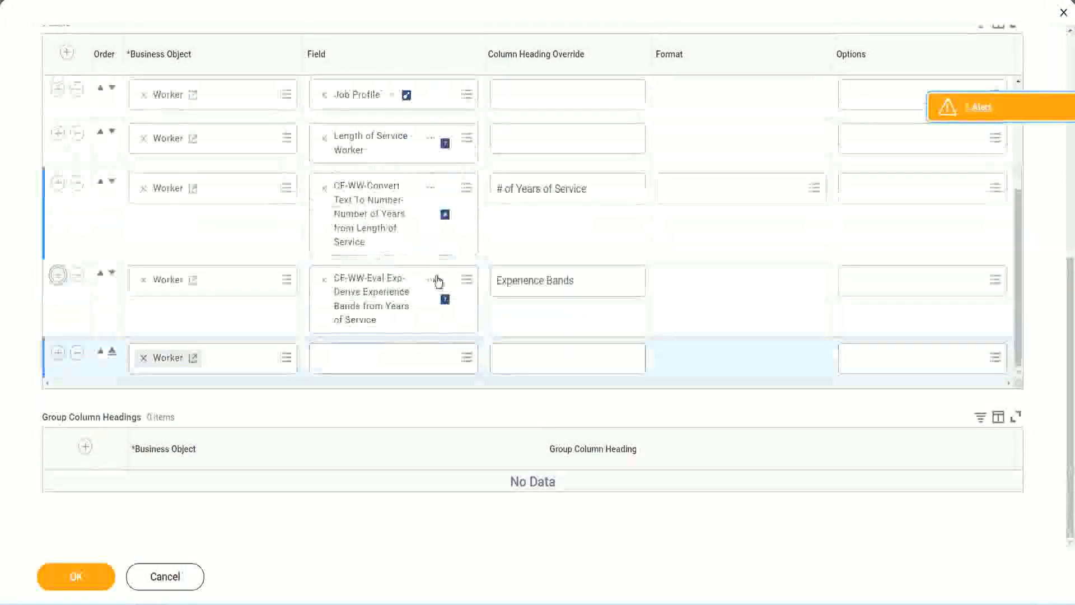
right_click(374, 304)
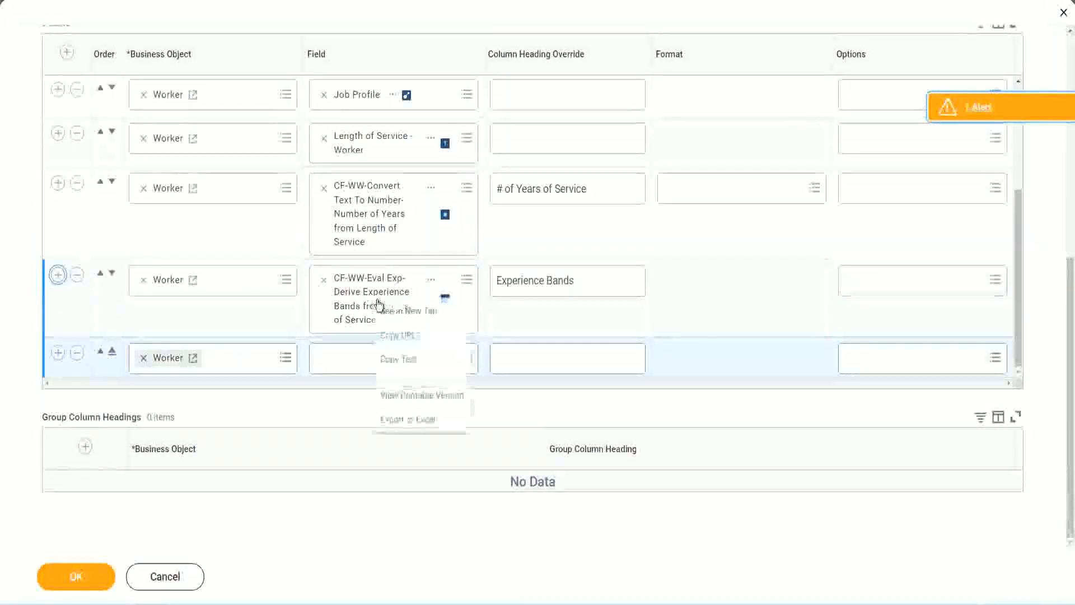
left_click(406, 358)
left_click(336, 364)
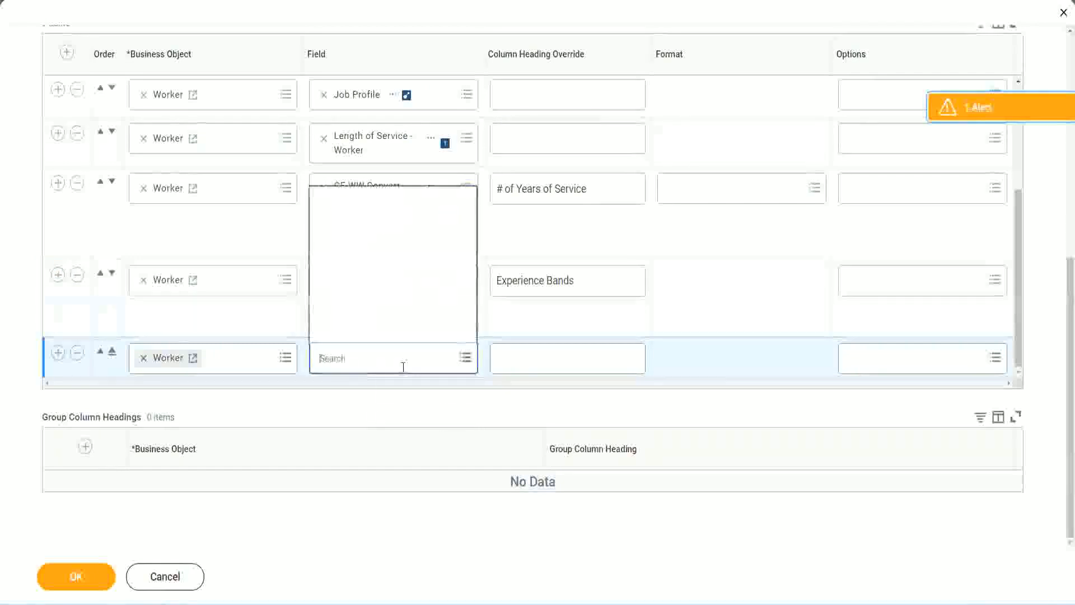
type("Experience Bands from Years of Service")
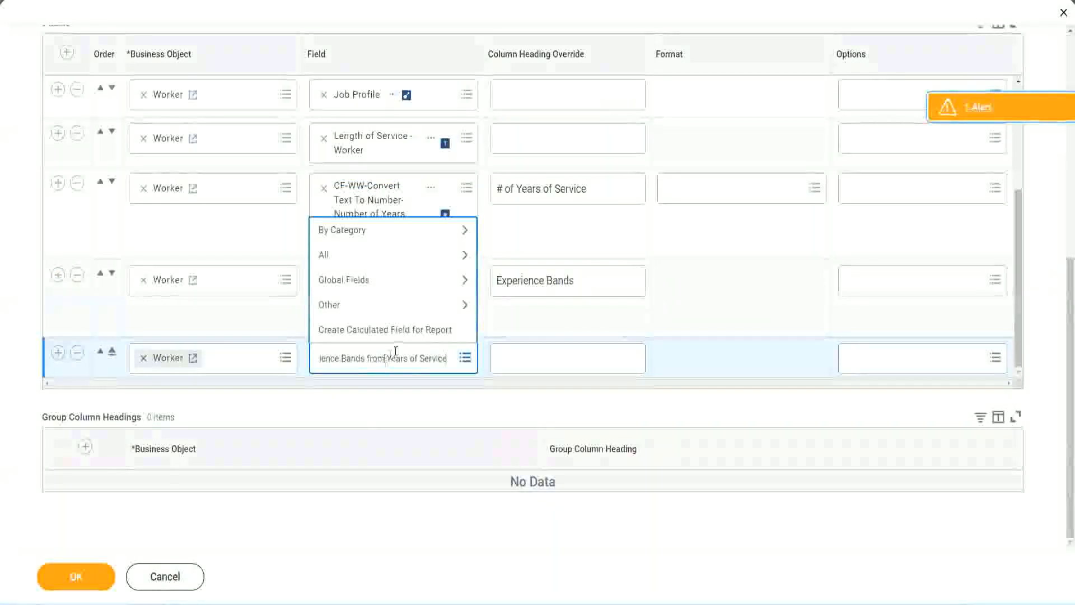
- Change the search text to "CF-WW-Eval Exp Band" and select CF-WW-Eval Exp Band-Determine Experience Bands from Years of Service as the field
left_click_drag(391, 358, 272, 355)
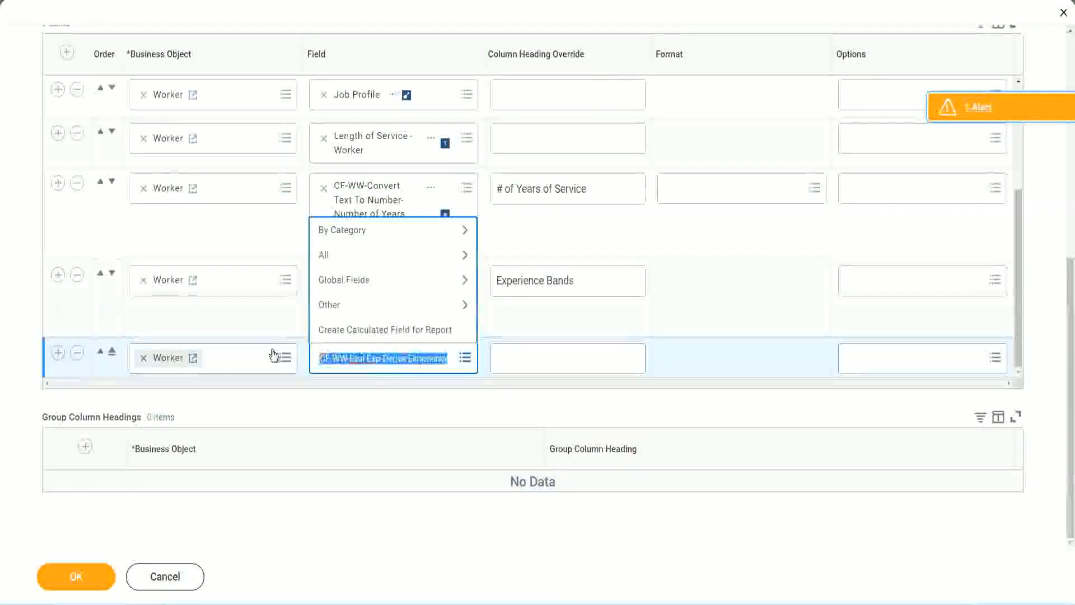
left_click(381, 360)
type("Band")
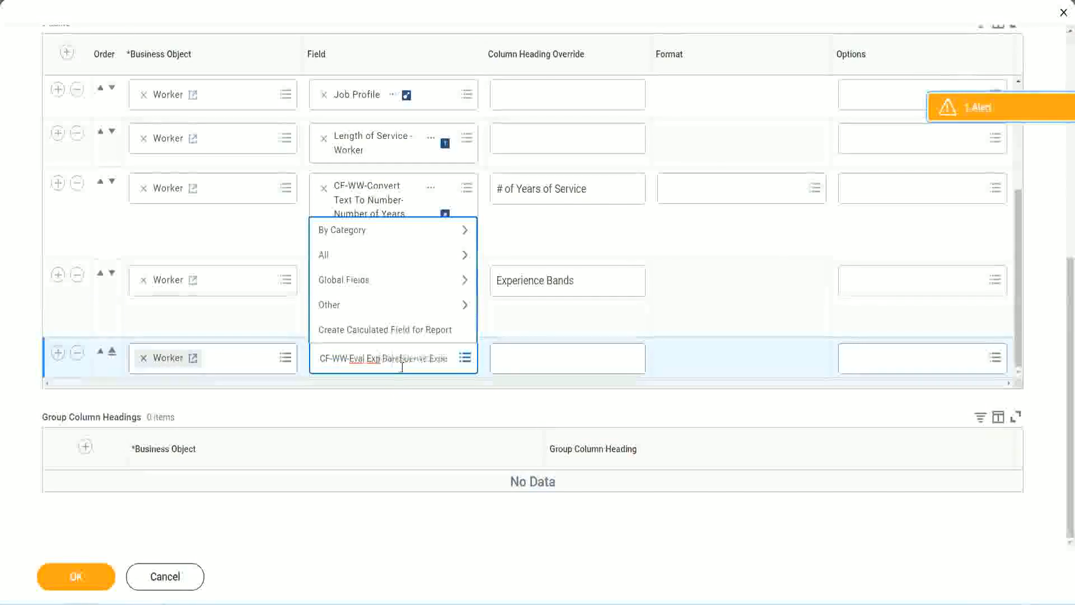
key("Delete")
key("Delete")
key("Delete")
key("Delete")
key("Delete")
key("Delete")
key("Delete")
key("Delete")
key("Delete")
key("Delete")
key("Delete")
key("Delete")
key("Delete")
key("Delete")
key("Delete")
key("Delete")
key("Delete")
key("Delete")
key("Delete")
key("Delete")
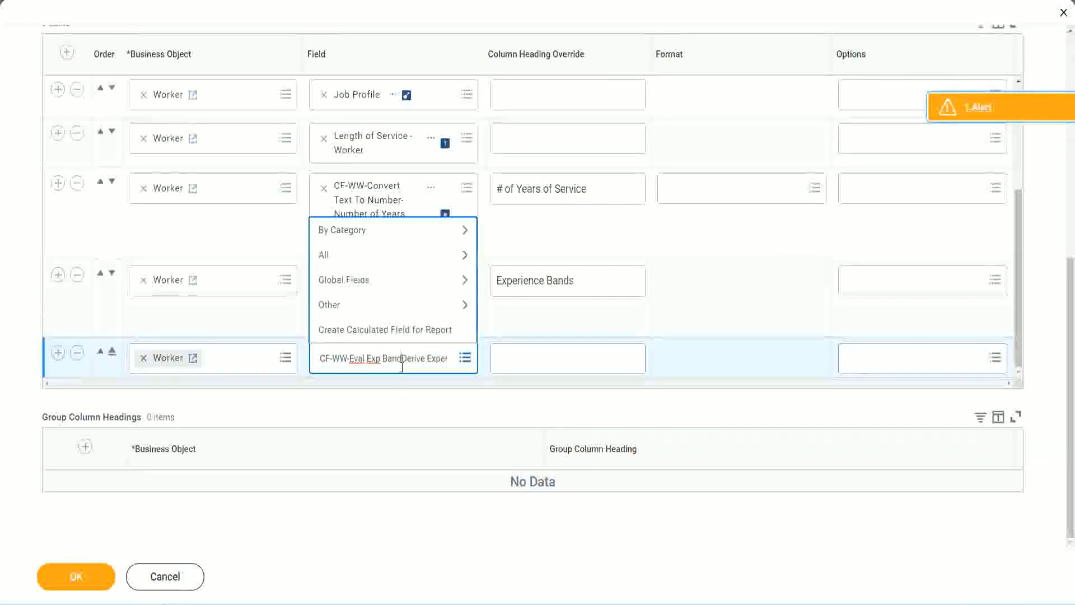
key("Delete")
key("Delete")
key("Delete")
key("Delete")
key("Delete")
key("Delete")
key("Delete")
key("Delete")
key("Delete")
key("Delete")
key("Delete")
key("Delete")
key("Delete")
key("Delete")
key("Delete")
key("Delete")
key("Return")
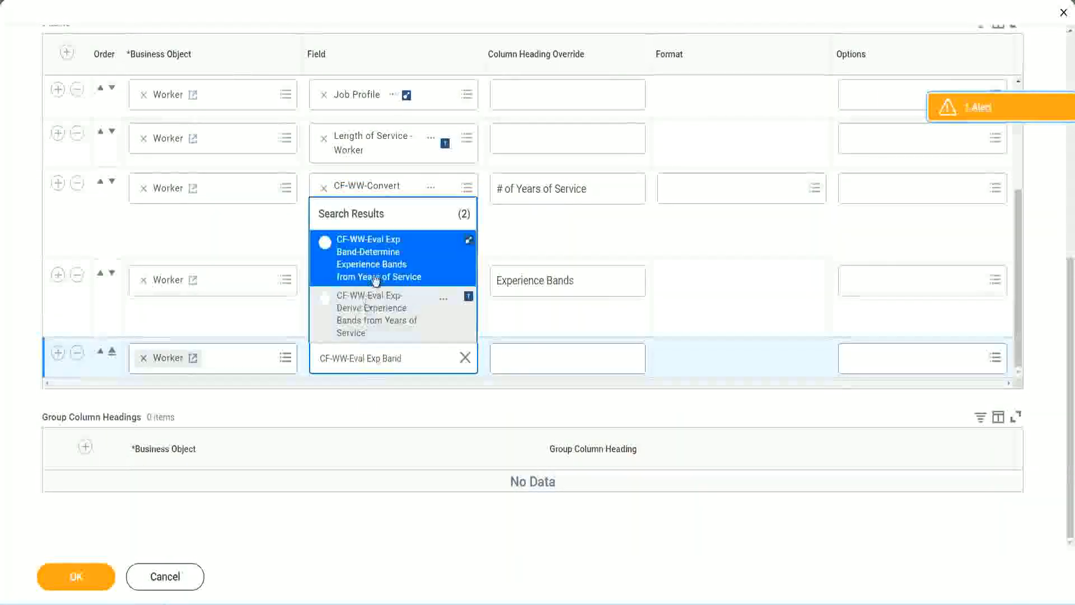
left_click(392, 266)
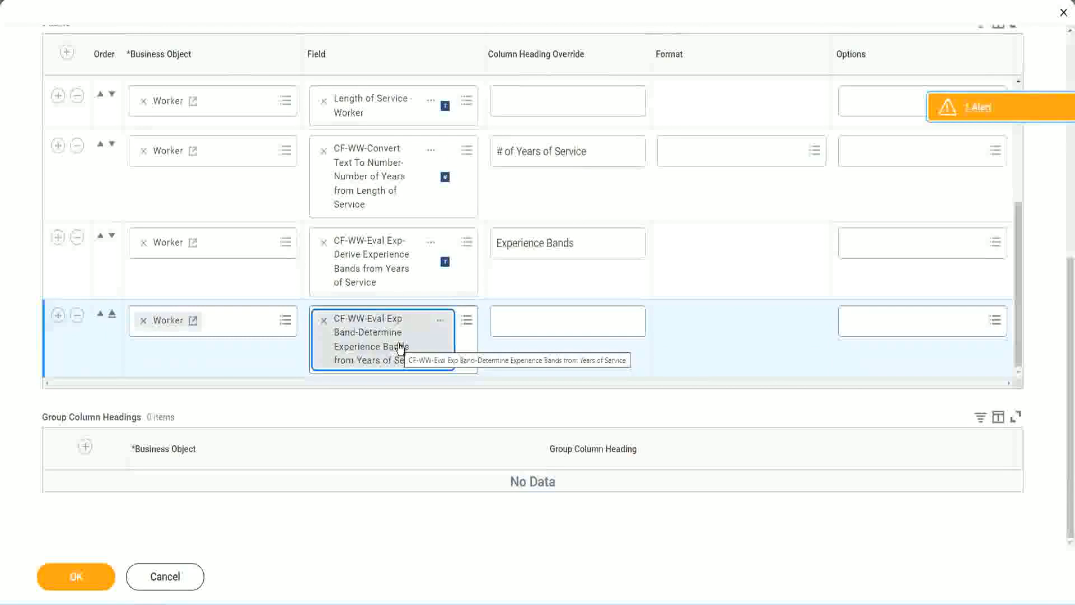
- Set the new last column's heading override to "Experience Bands (Eval Exp Bands)", reusing the heading of the column above, and save the report
left_click(592, 243)
key("ctrl+c")
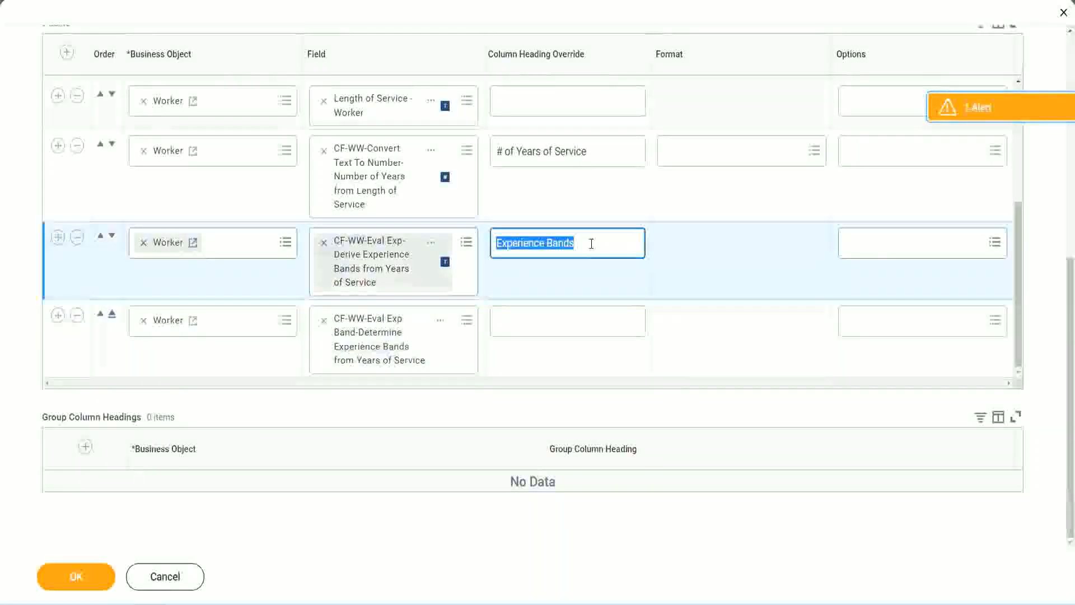
left_click(521, 319)
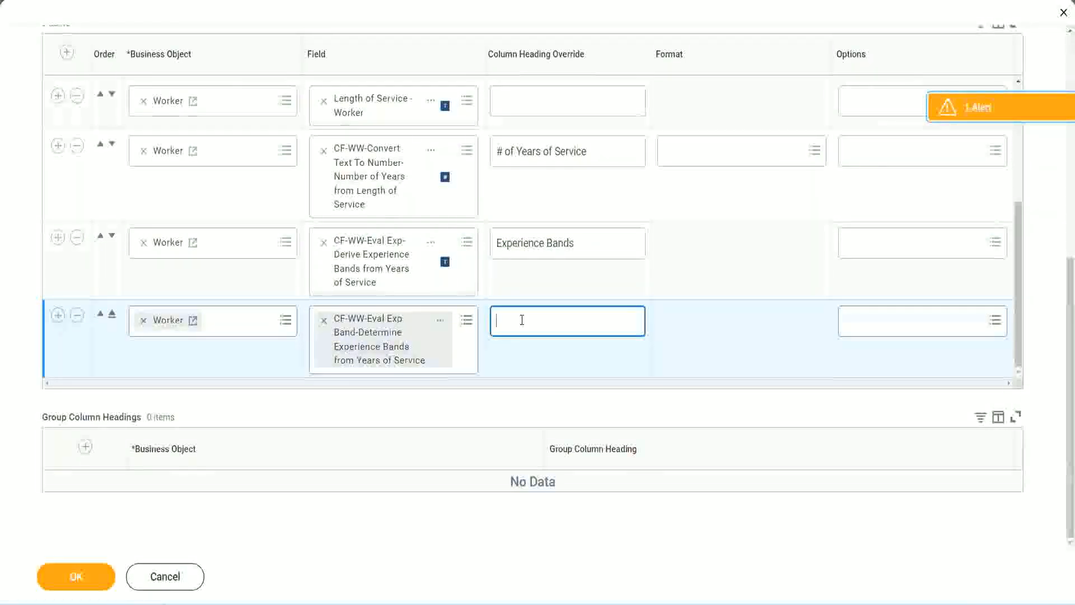
key("ctrl+v")
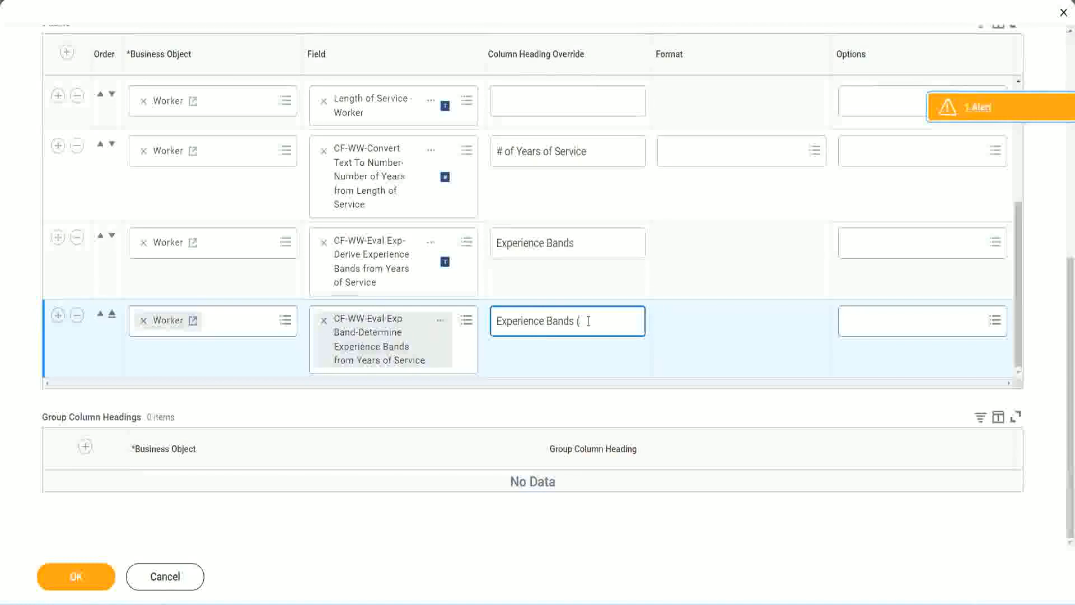
type("val E")
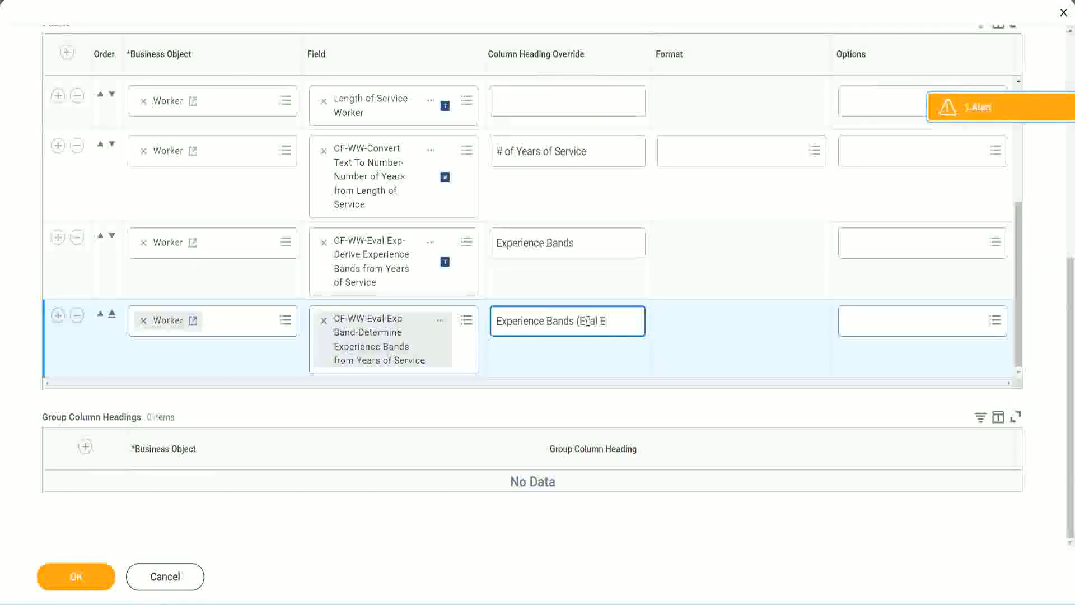
type("xp Bands)")
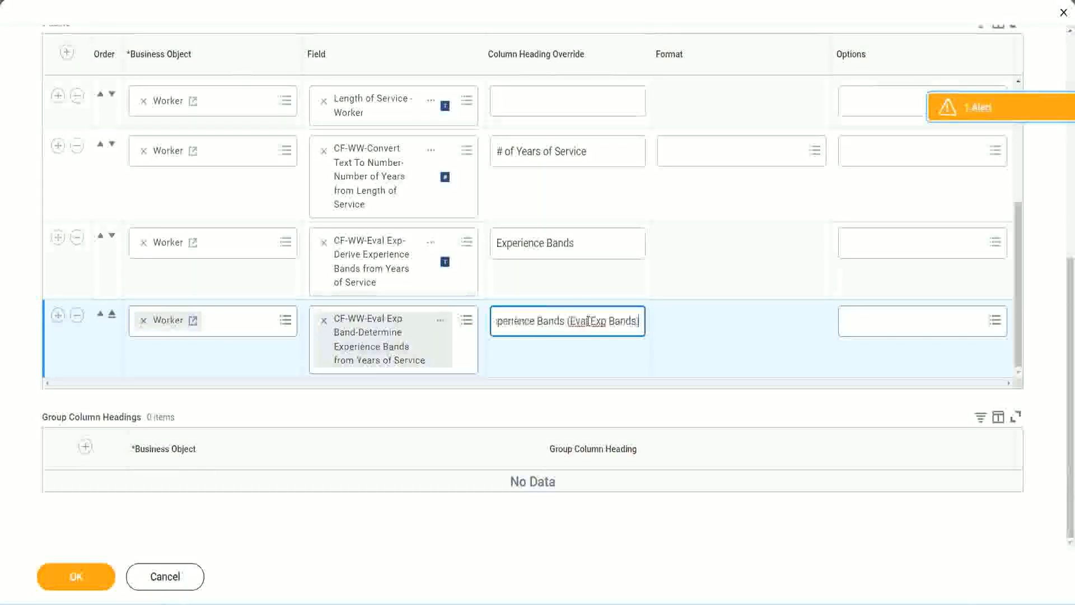
double_click(599, 320)
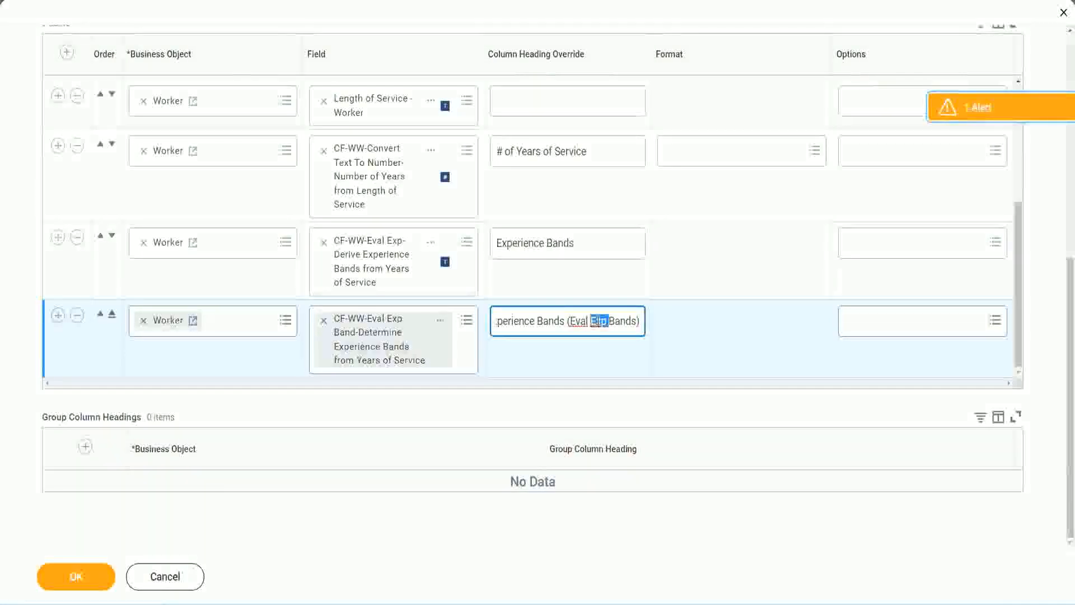
left_click(619, 321)
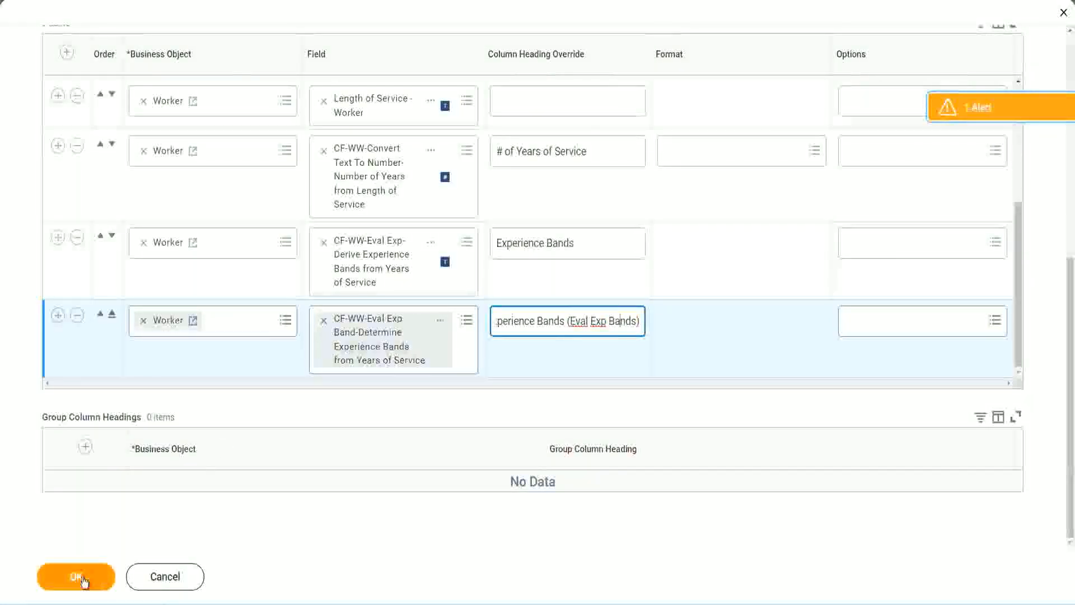
left_click(79, 578)
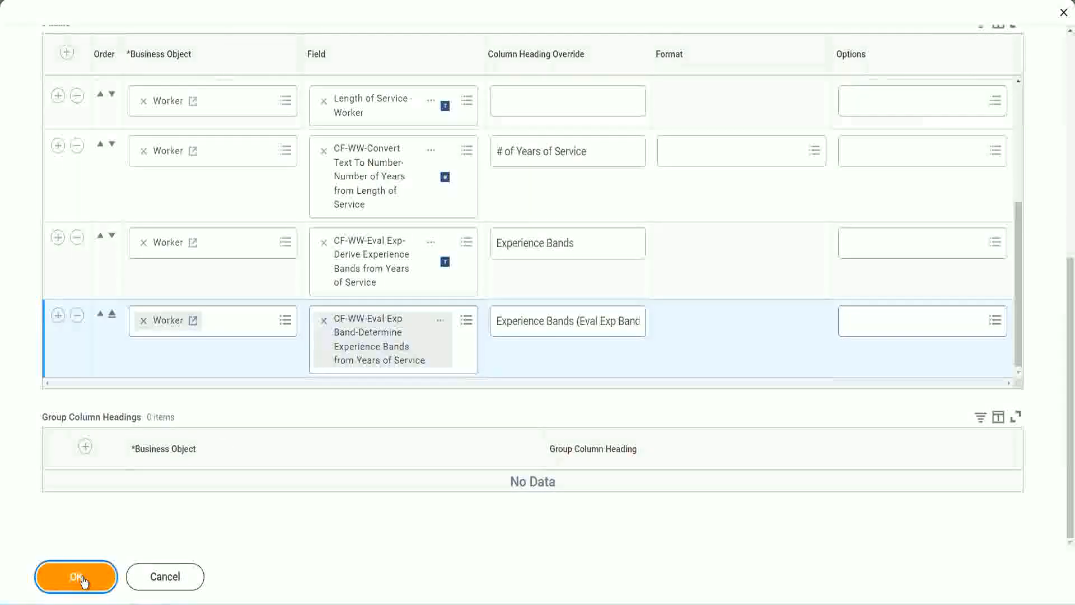